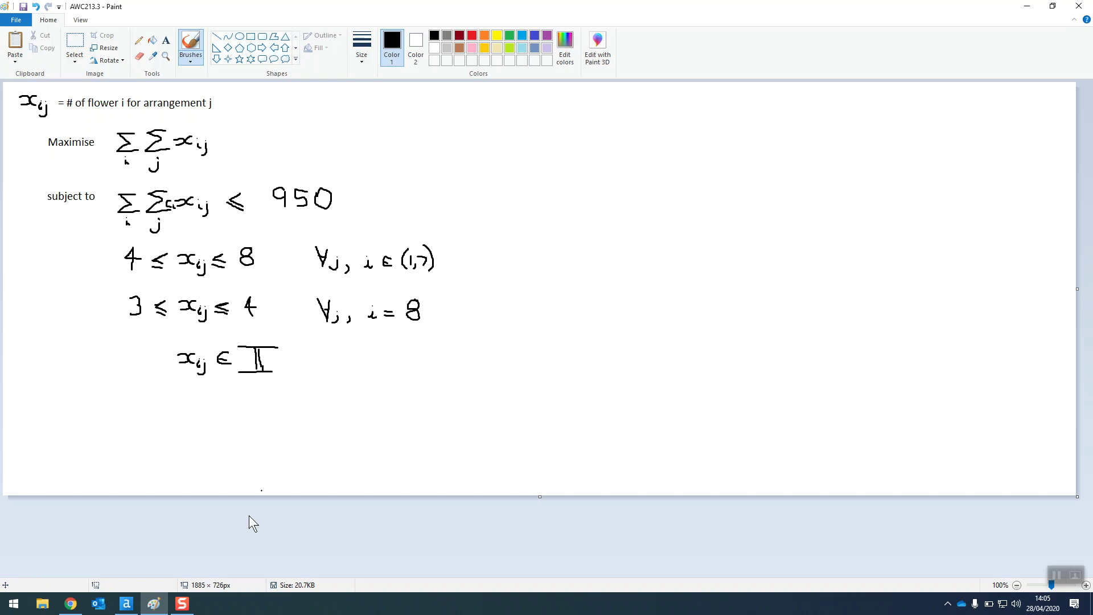
Step: Switch to Alteryx Designer and review the flower price input, the Generate Rows settings and the Append Fields output
{"action": "left_click", "coordinate": [136, 609]}
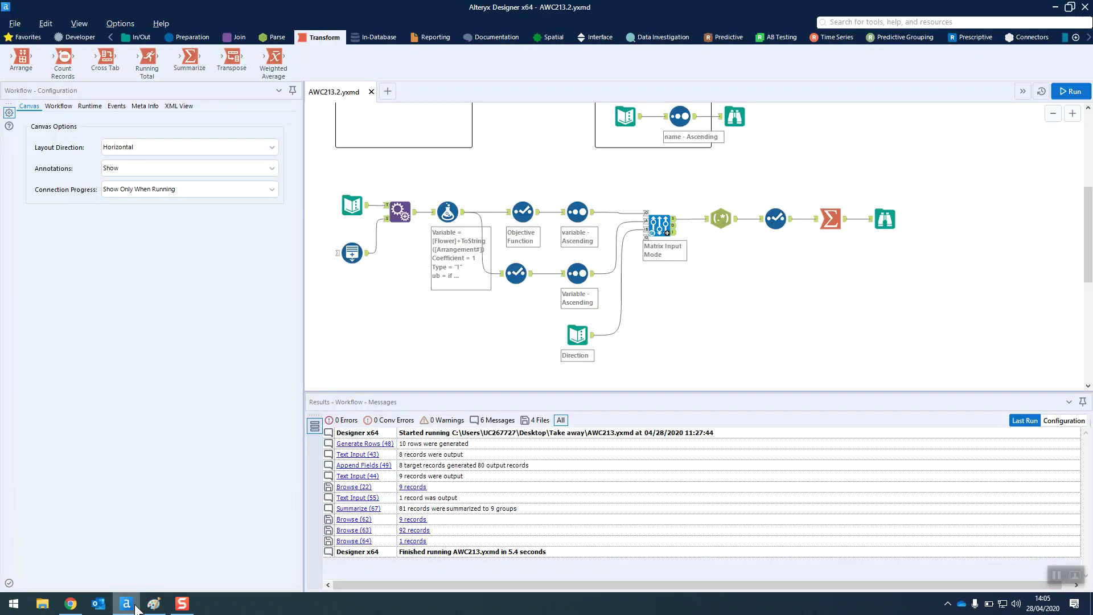
{"action": "left_click", "coordinate": [364, 217]}
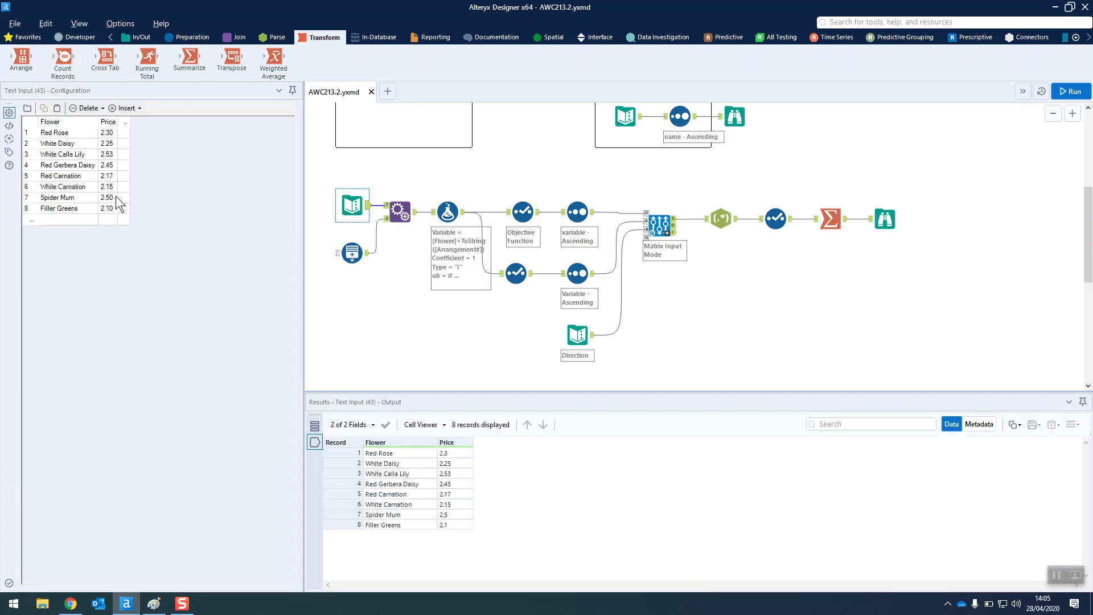
{"action": "left_click", "coordinate": [351, 252]}
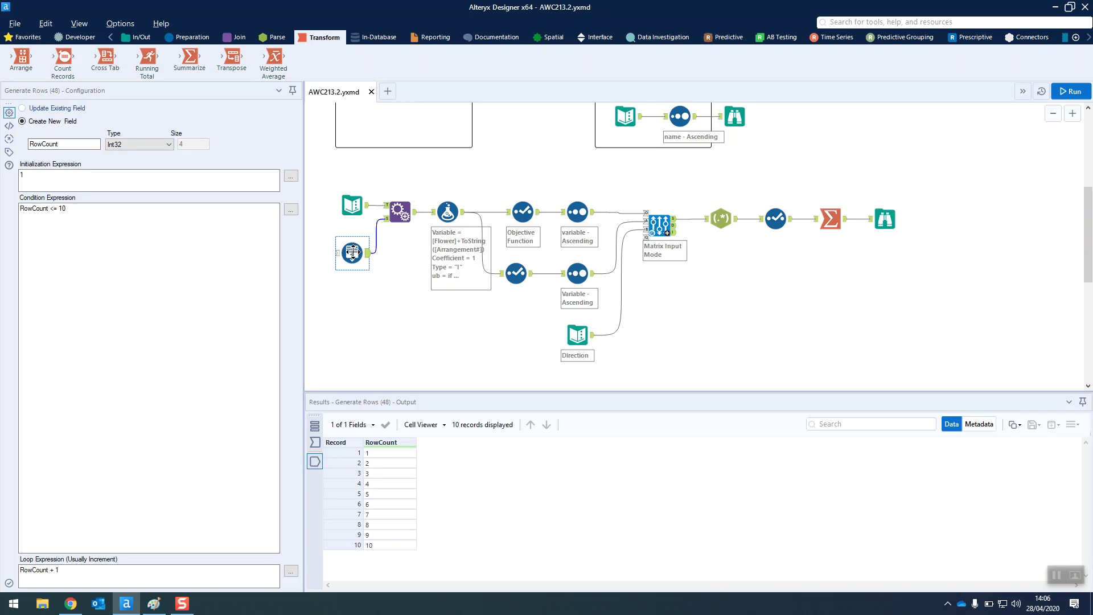
{"action": "left_click", "coordinate": [399, 206]}
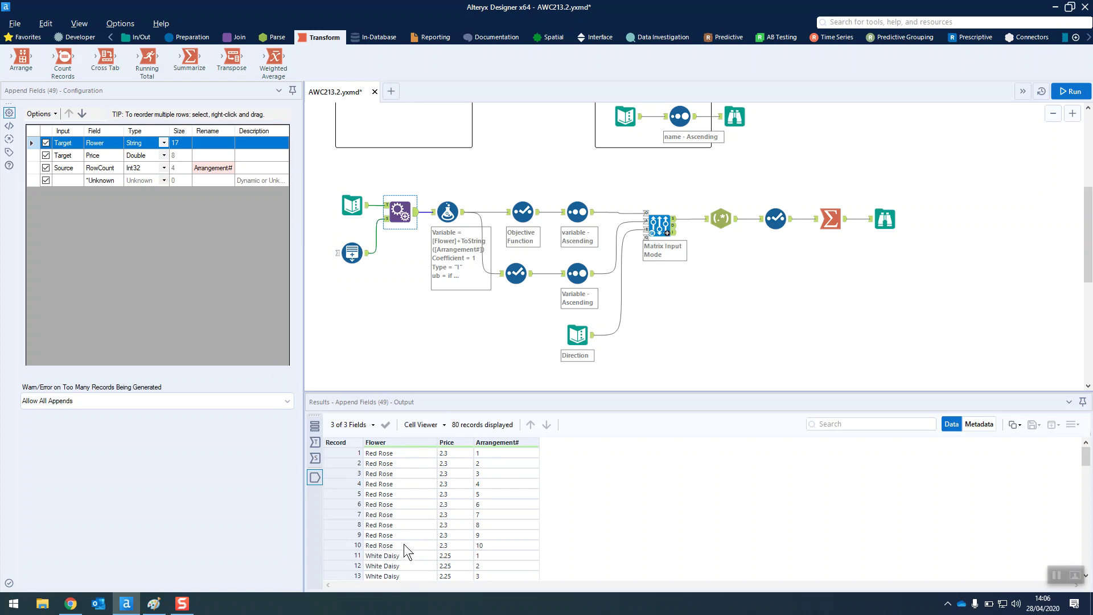
Step: Examine the Formula tool's Variable, Coefficient, Type, ub and lb expressions and compare the bounds of the Filler Greens rows with the other flowers
{"action": "left_click", "coordinate": [447, 212]}
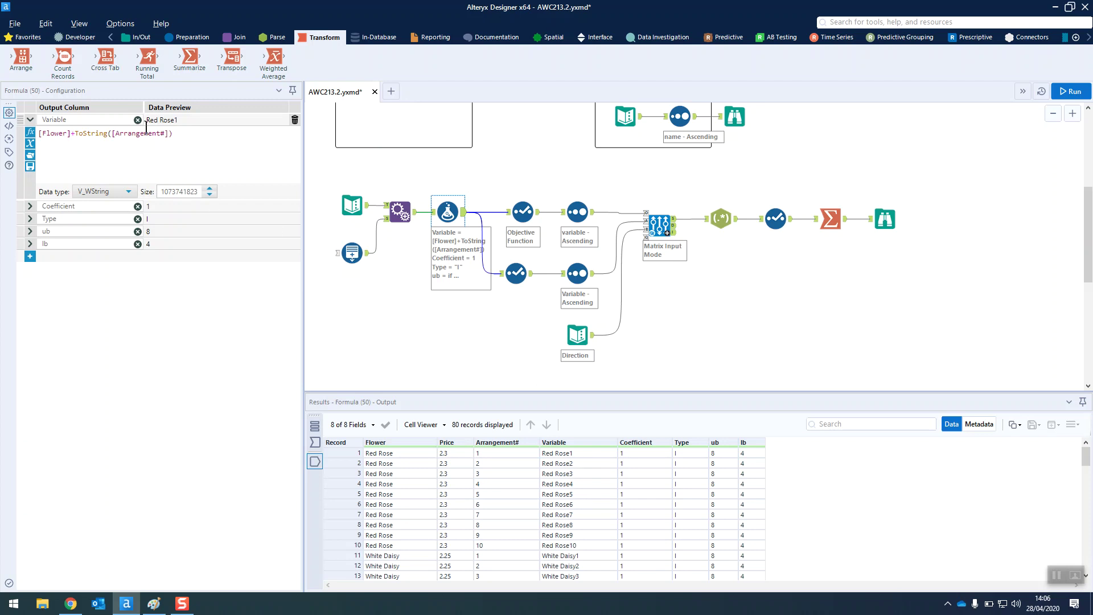
{"action": "left_click", "coordinate": [29, 205]}
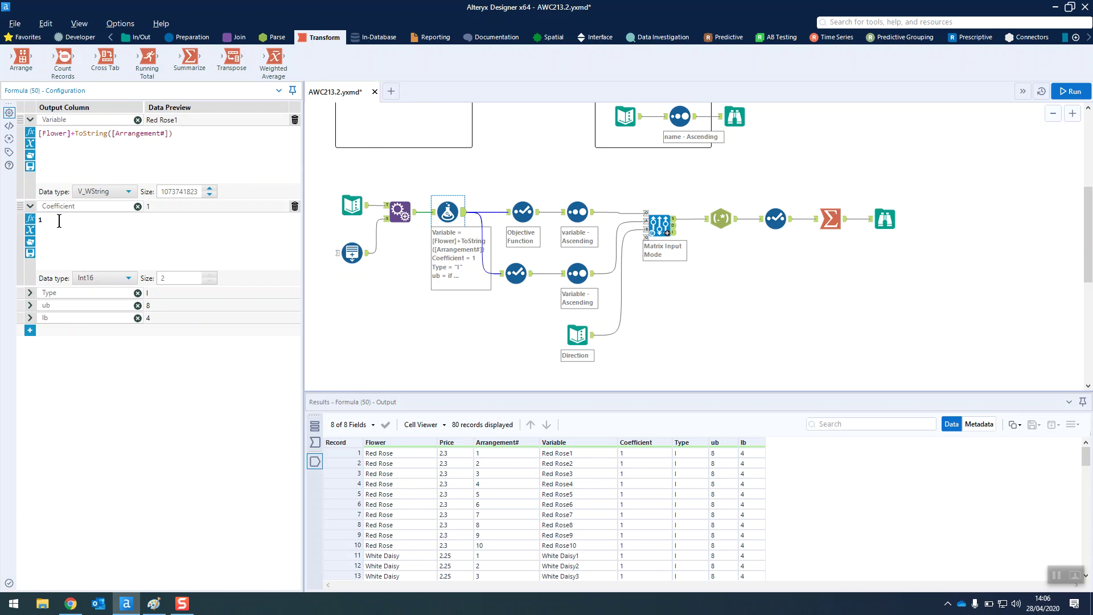
{"action": "left_click", "coordinate": [30, 293]}
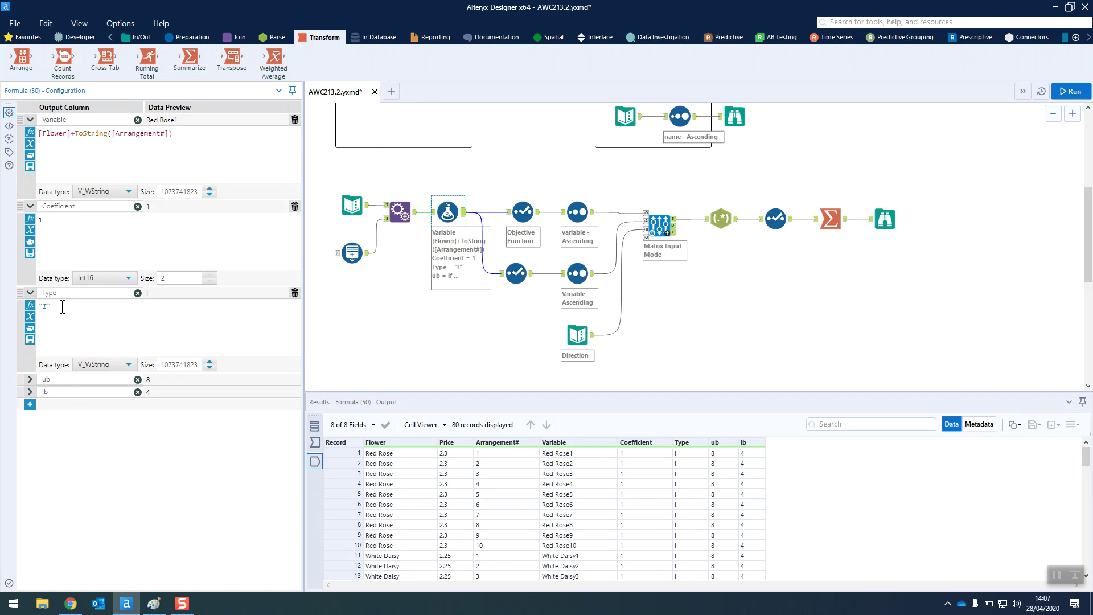
{"action": "left_click", "coordinate": [30, 379]}
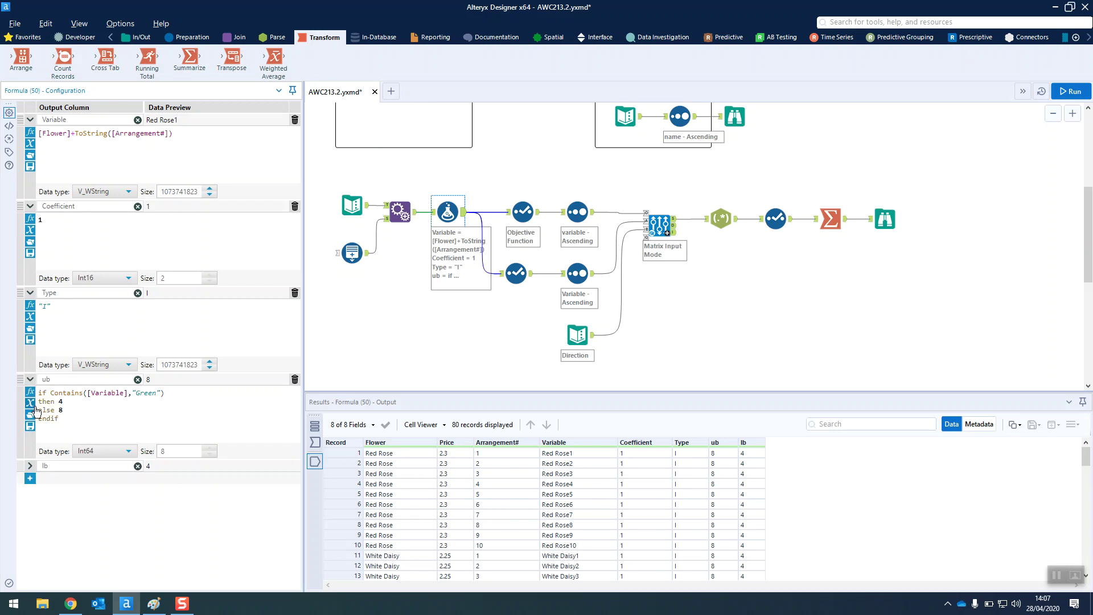
{"action": "left_click", "coordinate": [29, 466]}
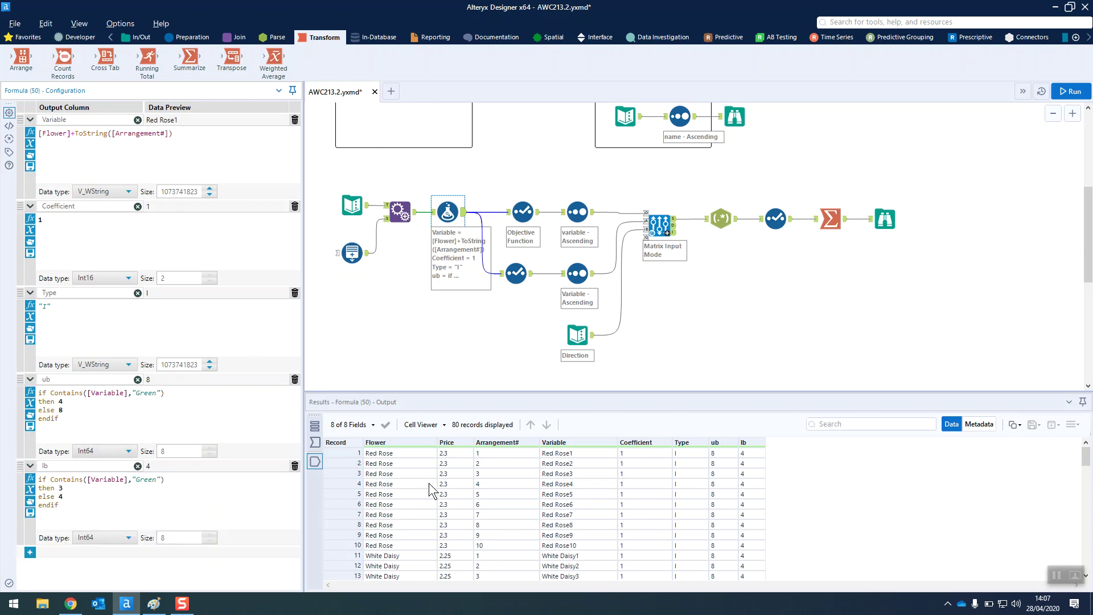
{"action": "scroll", "coordinate": [428, 483], "scroll_direction": "down", "scroll_amount": 20}
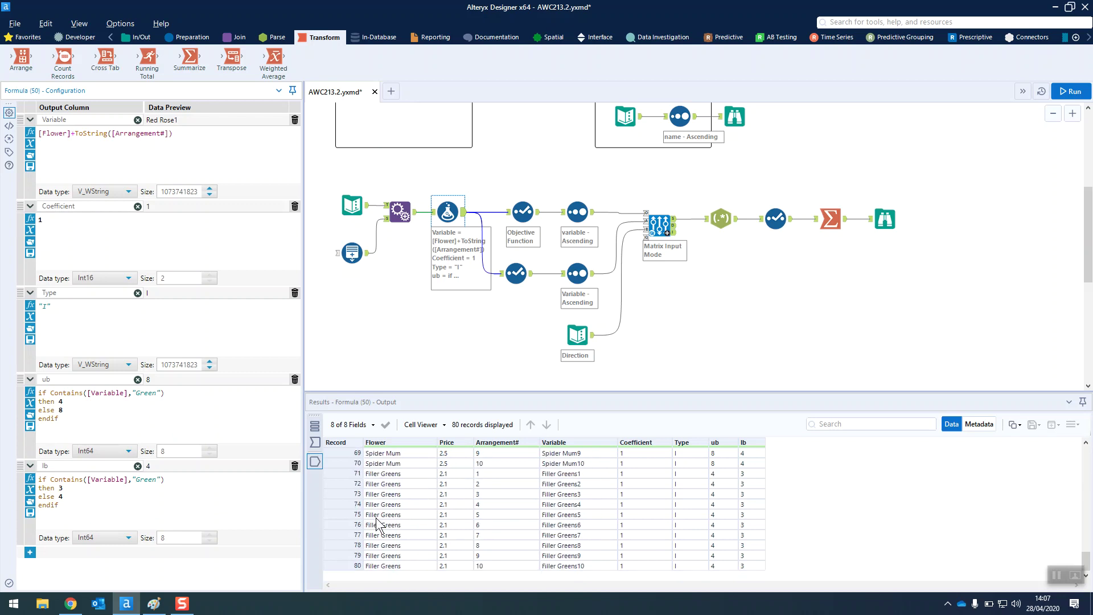
{"action": "left_click", "coordinate": [392, 484]}
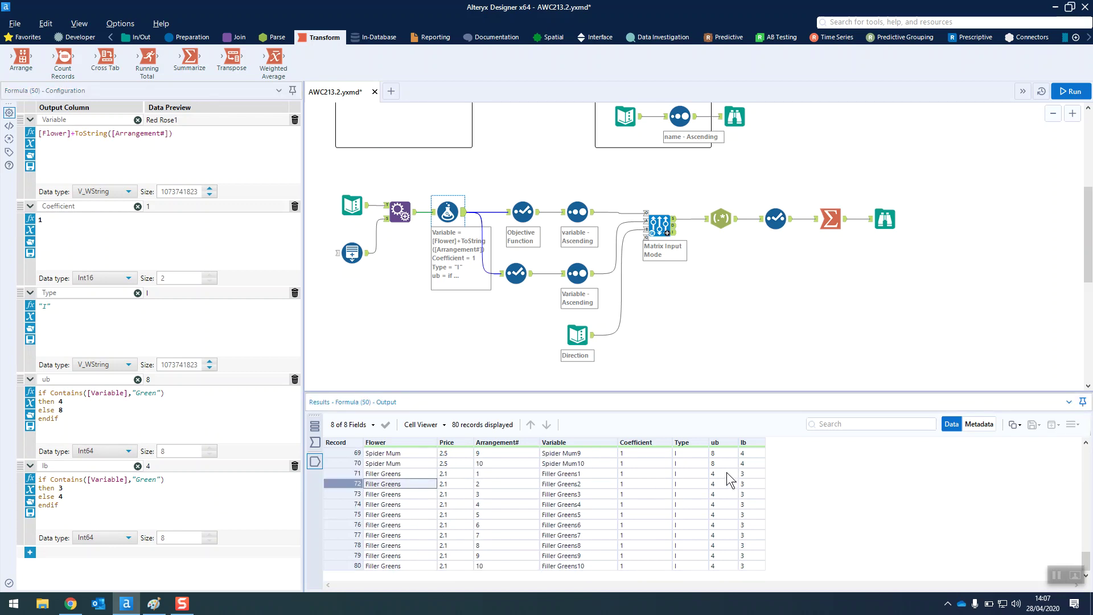
{"action": "scroll", "coordinate": [730, 481], "scroll_direction": "up", "scroll_amount": 20}
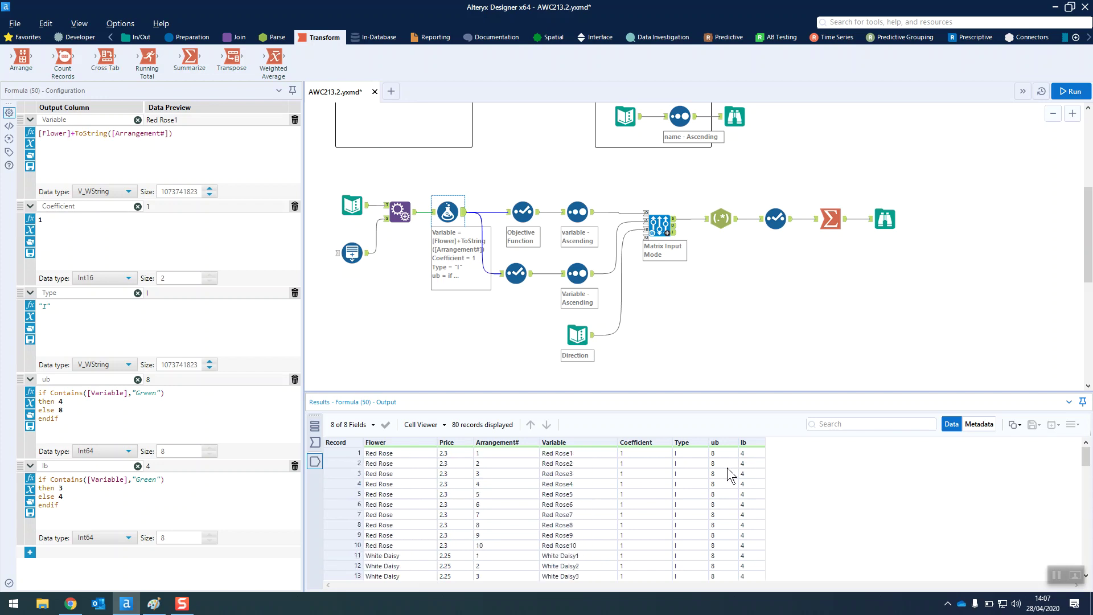
Step: Review the Objective Function Select tool's fields and the sort on variable that follows it
{"action": "left_click", "coordinate": [525, 221]}
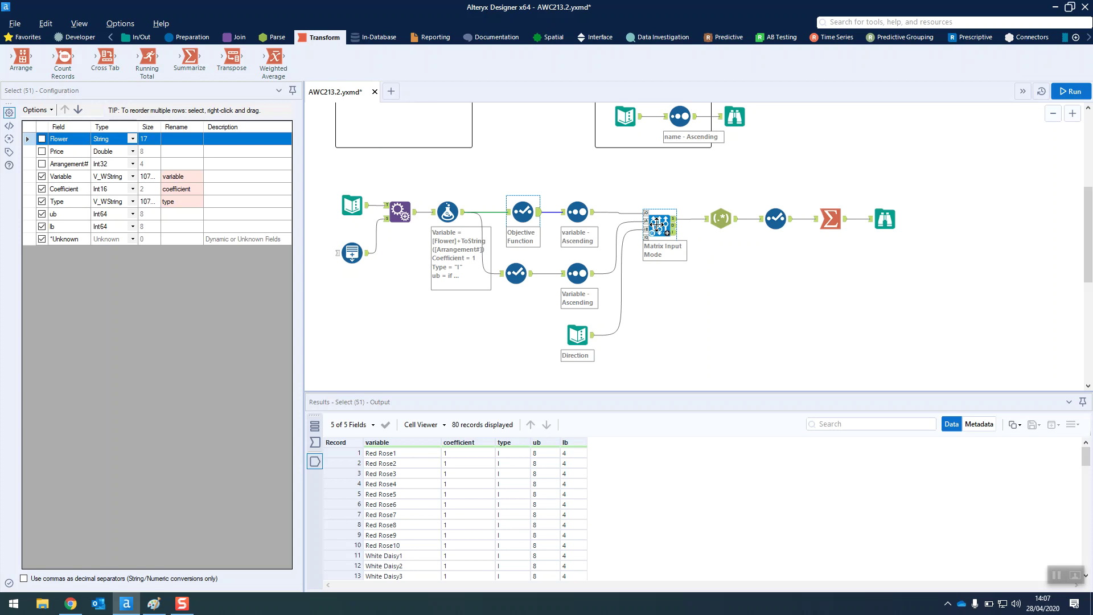
{"action": "left_click", "coordinate": [573, 212]}
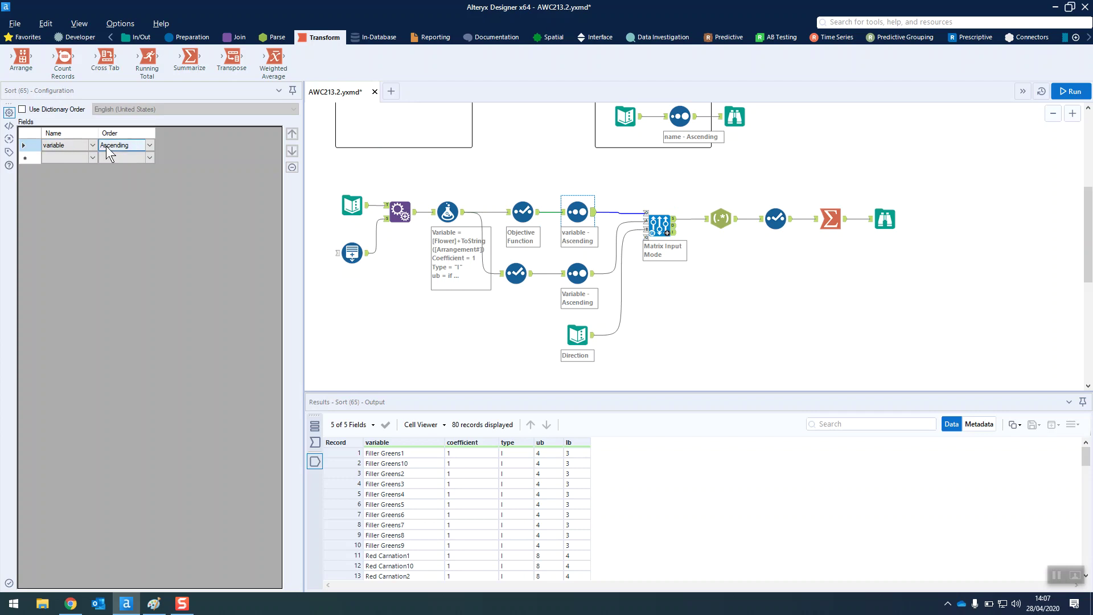
{"action": "right_click", "coordinate": [433, 448]}
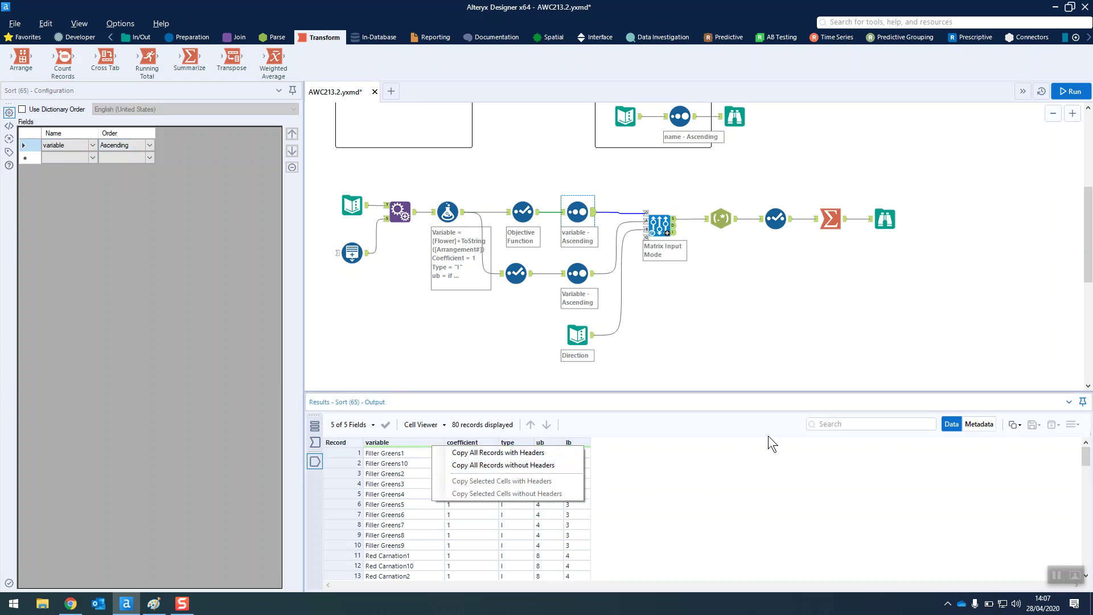
{"action": "left_click", "coordinate": [791, 450]}
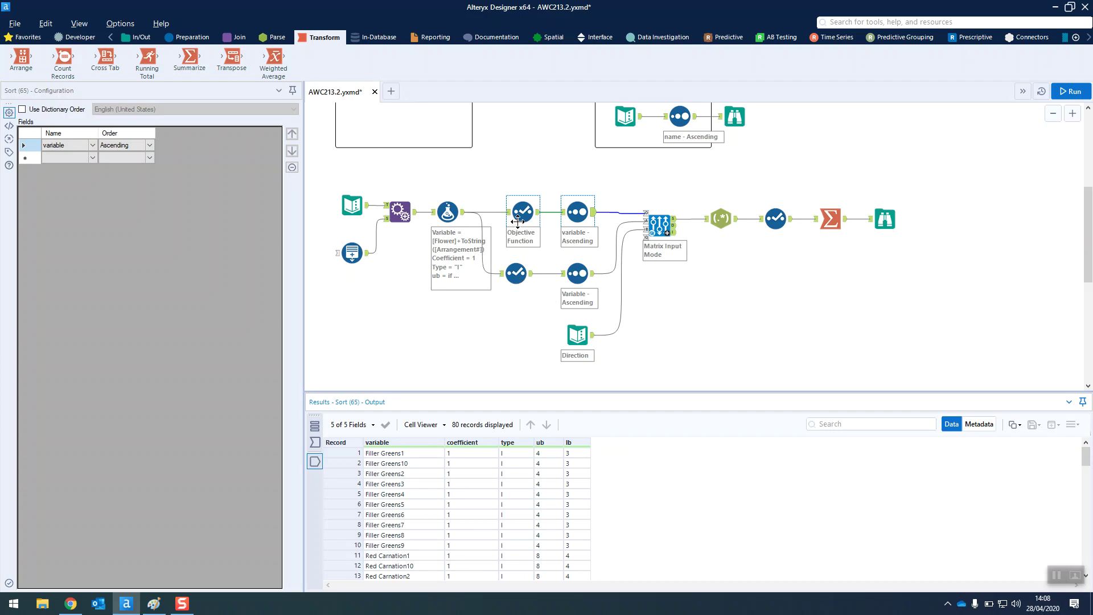
Step: Switch to Paint and draw check marks beside the variable definition, the Maximise objective, both bound constraints and the integer constraint
{"action": "left_click", "coordinate": [154, 603]}
{"action": "mouse_move", "coordinate": [501, 135]}
{"action": "left_mouse_down"}
{"action": "mouse_move", "coordinate": [513, 152]}
{"action": "mouse_move", "coordinate": [568, 113]}
{"action": "left_mouse_up"}
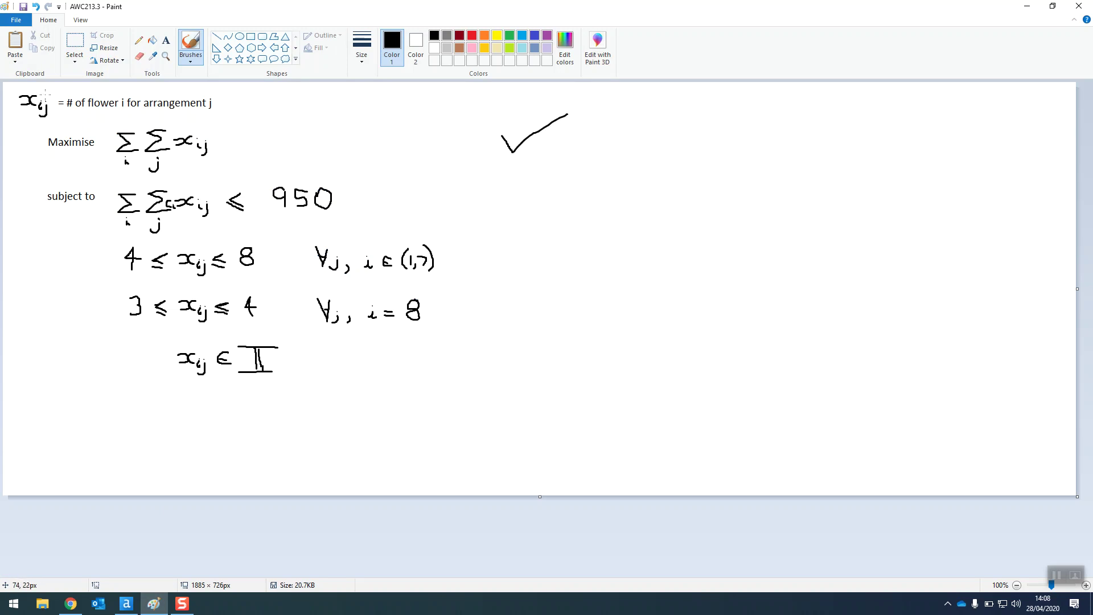
{"action": "left_click_drag", "start_coordinate": [486, 103], "coordinate": [567, 88]}
{"action": "left_click_drag", "start_coordinate": [512, 256], "coordinate": [597, 218]}
{"action": "left_click_drag", "start_coordinate": [513, 300], "coordinate": [599, 258]}
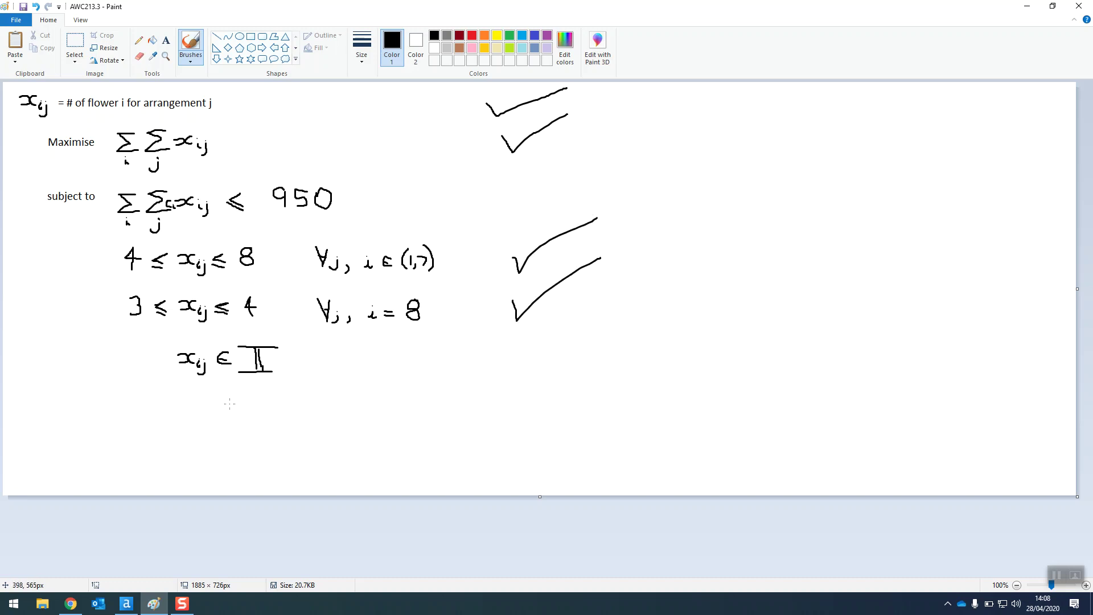
{"action": "mouse_move", "coordinate": [508, 357]}
{"action": "left_mouse_down"}
{"action": "mouse_move", "coordinate": [514, 371]}
{"action": "mouse_move", "coordinate": [621, 292]}
{"action": "left_mouse_up"}
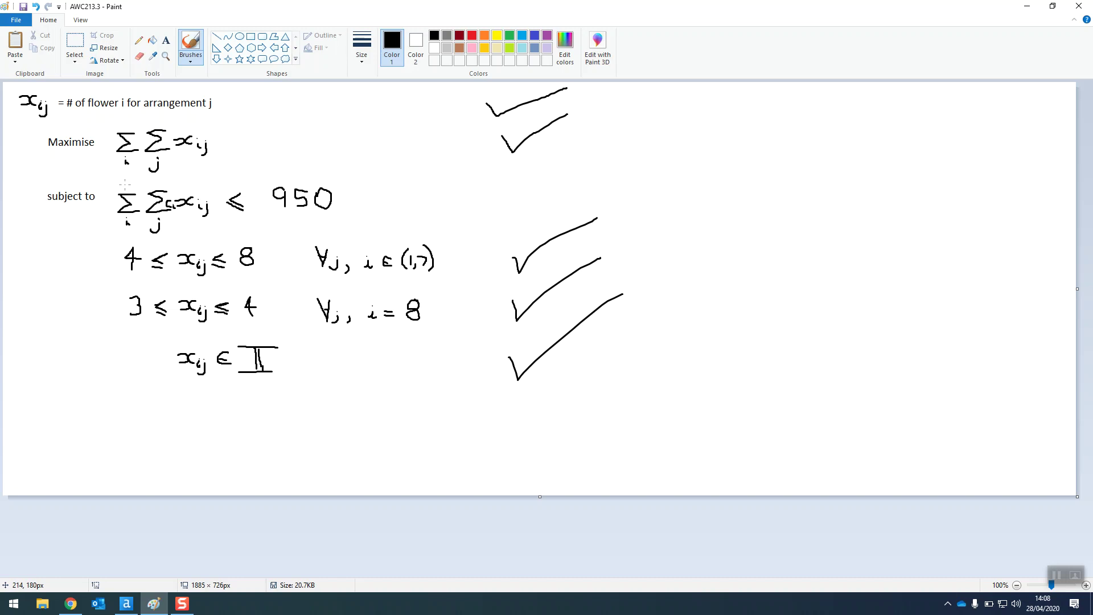
Step: Return to Alteryx Designer, review the Variable and Price Select tool, and compare the sort orders of the two branches
{"action": "left_click", "coordinate": [127, 605]}
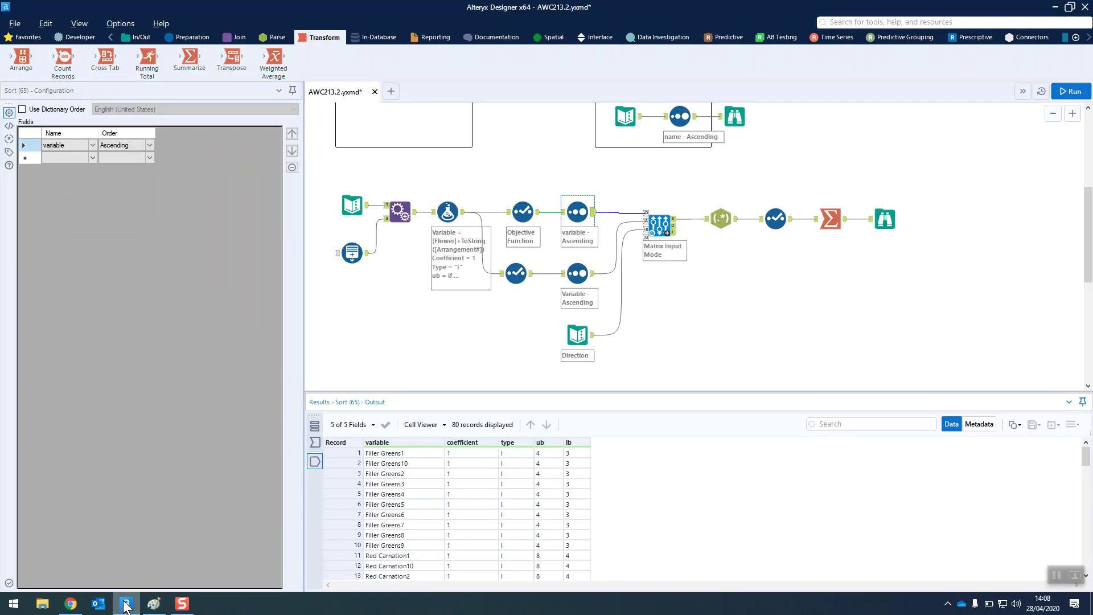
{"action": "left_click", "coordinate": [516, 273]}
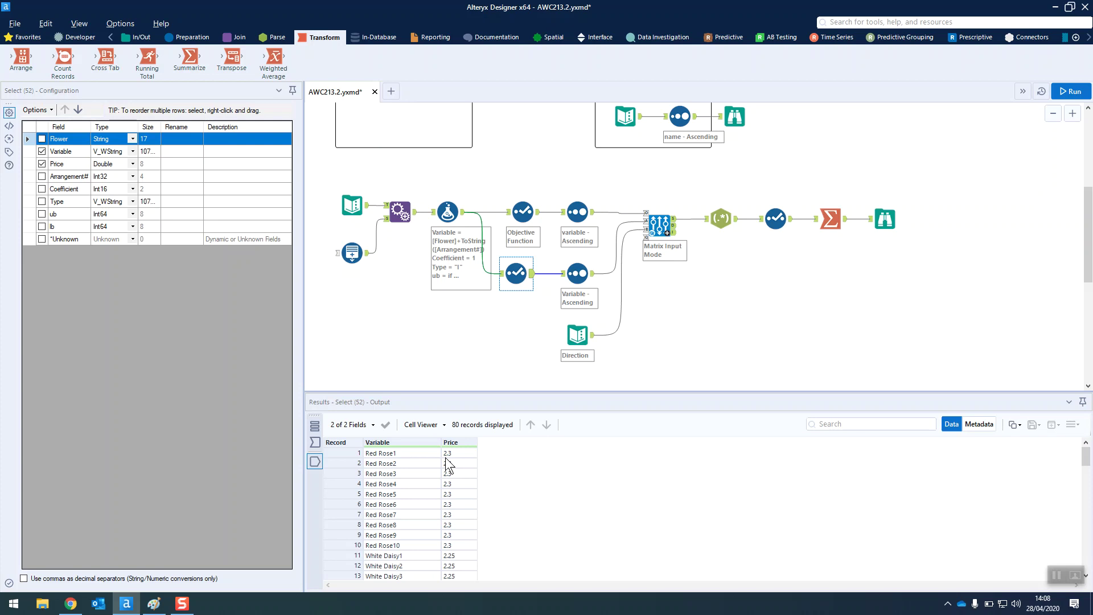
{"action": "left_click", "coordinate": [154, 602]}
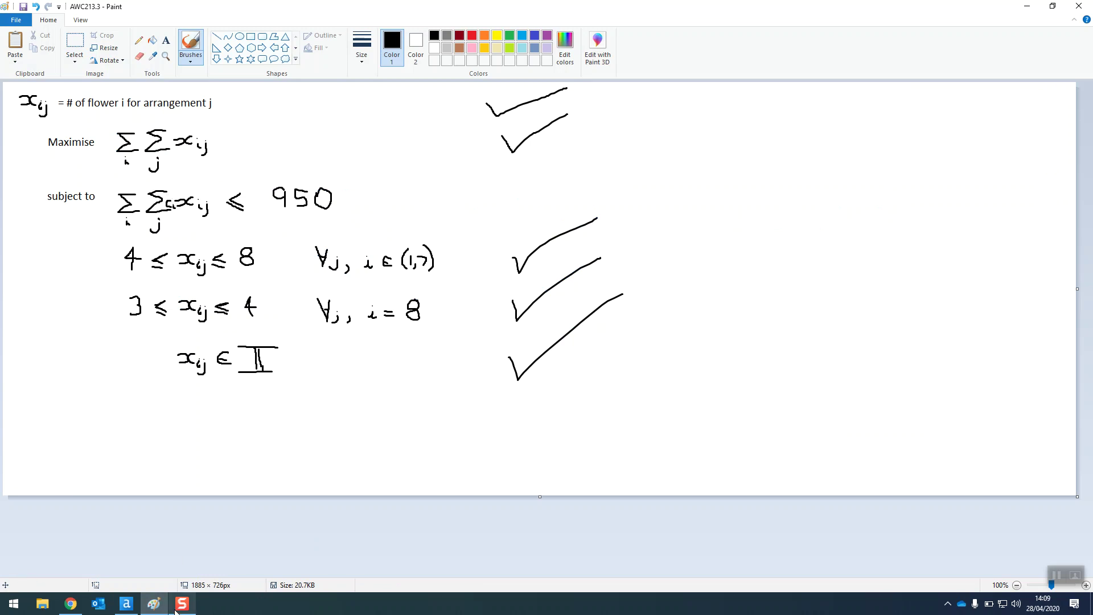
{"action": "left_click", "coordinate": [127, 602]}
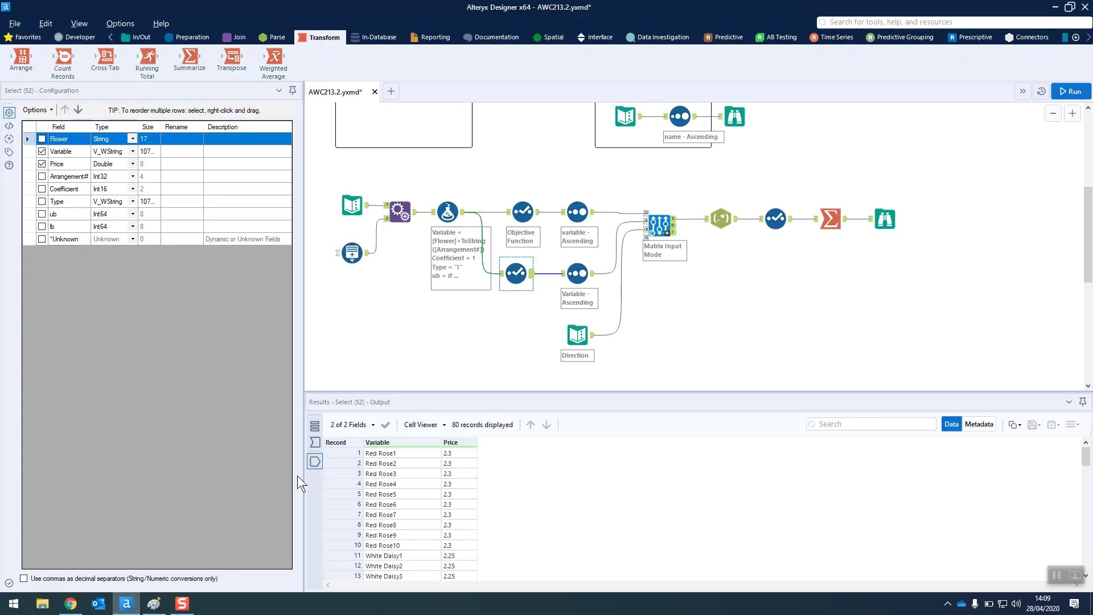
{"action": "left_click", "coordinate": [576, 265]}
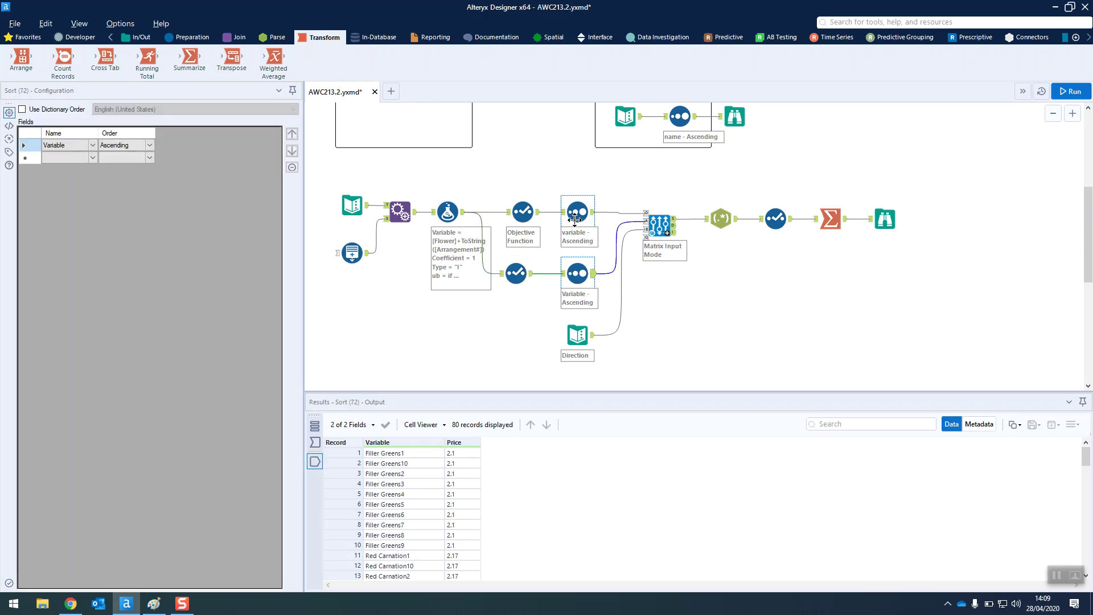
{"action": "left_click", "coordinate": [577, 212]}
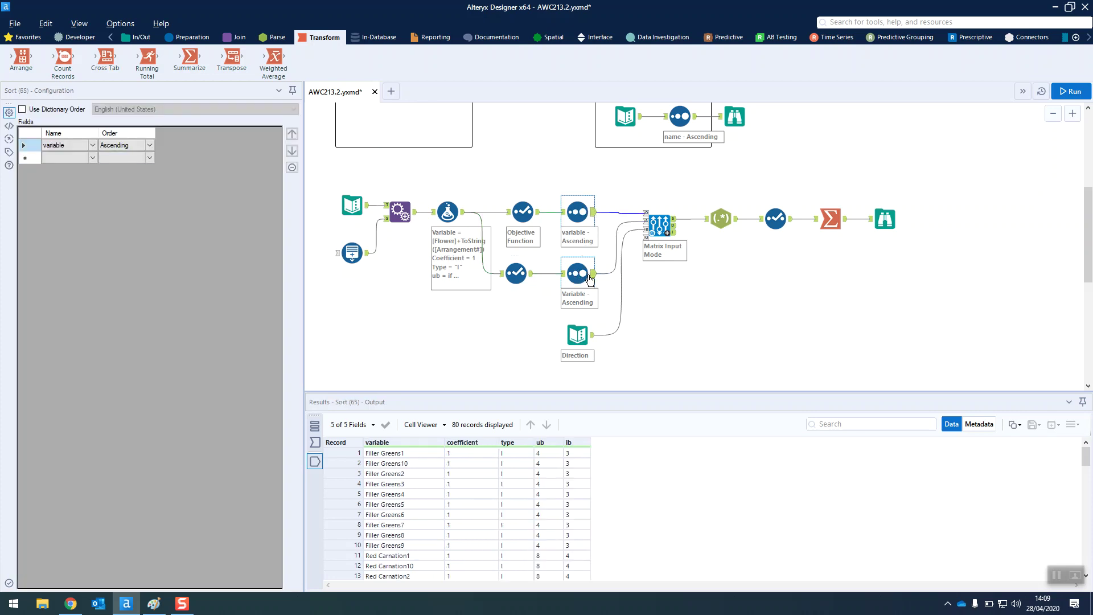
{"action": "left_click", "coordinate": [595, 276]}
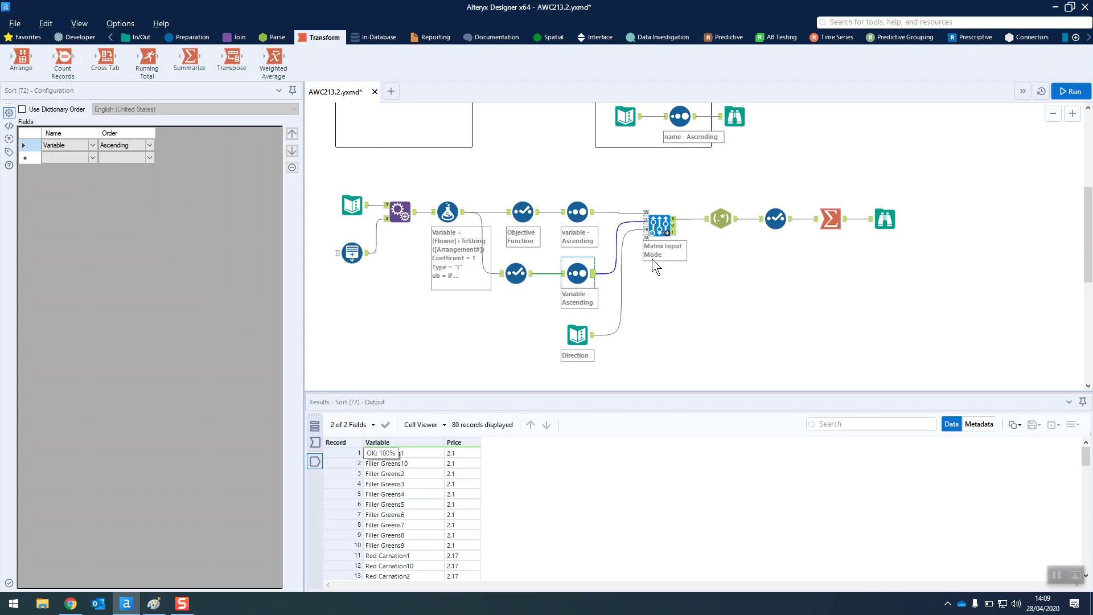
Step: Switch to Paint and handwrite the matrix inequality Ax ≤ b in the empty area beside the check marks
{"action": "left_click", "coordinate": [154, 604]}
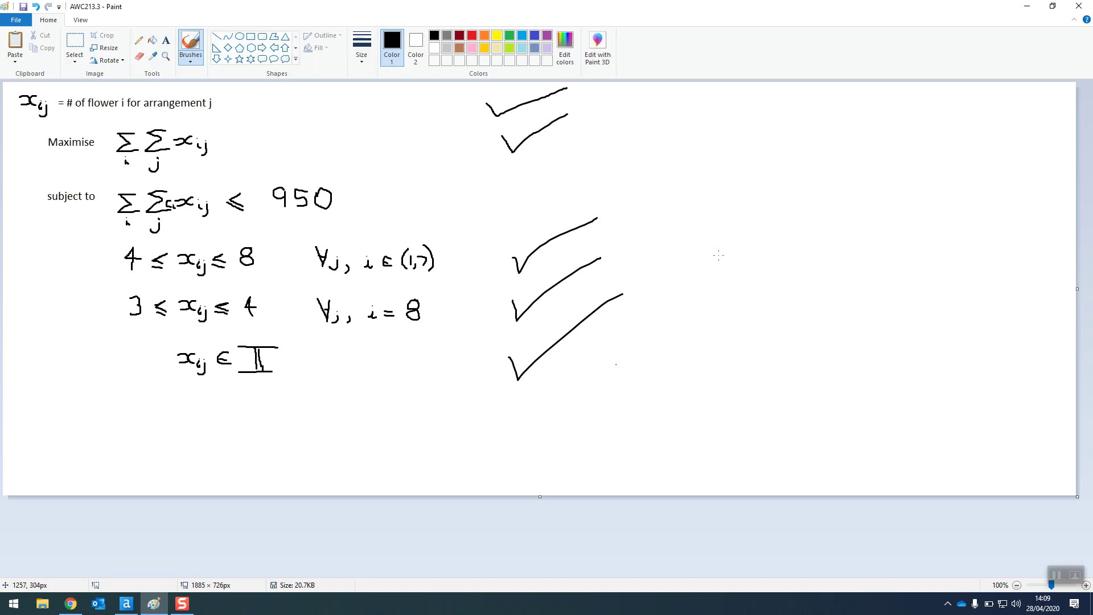
{"action": "mouse_move", "coordinate": [719, 271]}
{"action": "left_mouse_down"}
{"action": "mouse_move", "coordinate": [724, 251]}
{"action": "mouse_move", "coordinate": [753, 271]}
{"action": "mouse_move", "coordinate": [742, 254]}
{"action": "mouse_move", "coordinate": [761, 249]}
{"action": "mouse_move", "coordinate": [760, 266]}
{"action": "mouse_move", "coordinate": [813, 266]}
{"action": "left_mouse_up"}
{"action": "mouse_move", "coordinate": [853, 235]}
{"action": "left_mouse_down"}
{"action": "mouse_move", "coordinate": [829, 250]}
{"action": "mouse_move", "coordinate": [858, 254]}
{"action": "mouse_move", "coordinate": [842, 265]}
{"action": "mouse_move", "coordinate": [858, 264]}
{"action": "left_mouse_up"}
{"action": "mouse_move", "coordinate": [891, 215]}
{"action": "left_mouse_down"}
{"action": "mouse_move", "coordinate": [894, 246]}
{"action": "mouse_move", "coordinate": [909, 259]}
{"action": "mouse_move", "coordinate": [891, 256]}
{"action": "left_mouse_up"}
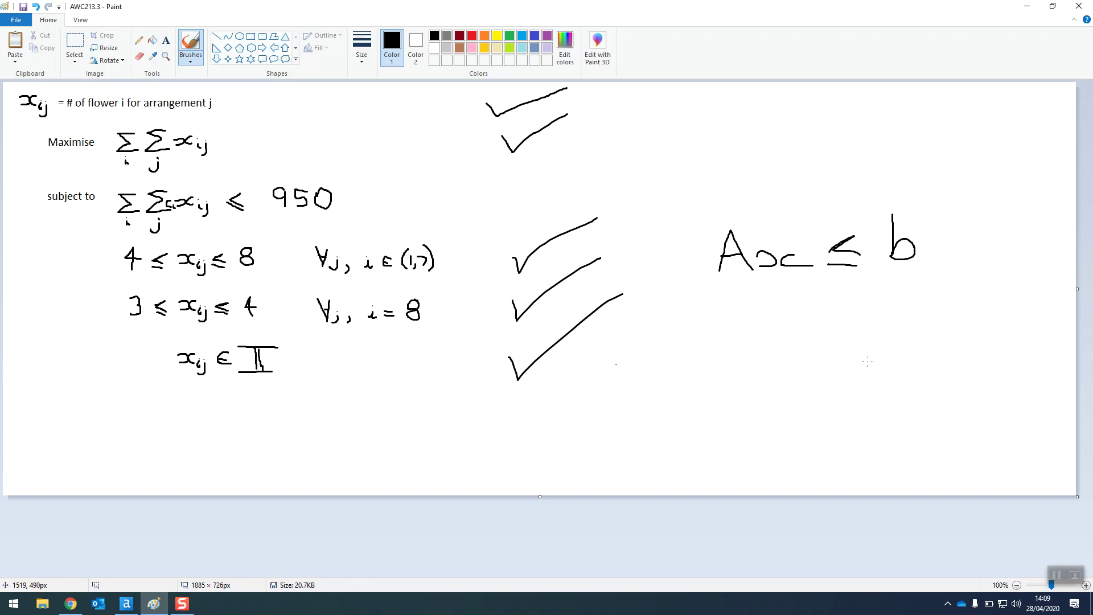
Step: Back in Alteryx Designer, compare the Direction input's constraint row with the sorted Price column, and open the Optimization tool's configuration
{"action": "left_click", "coordinate": [126, 603]}
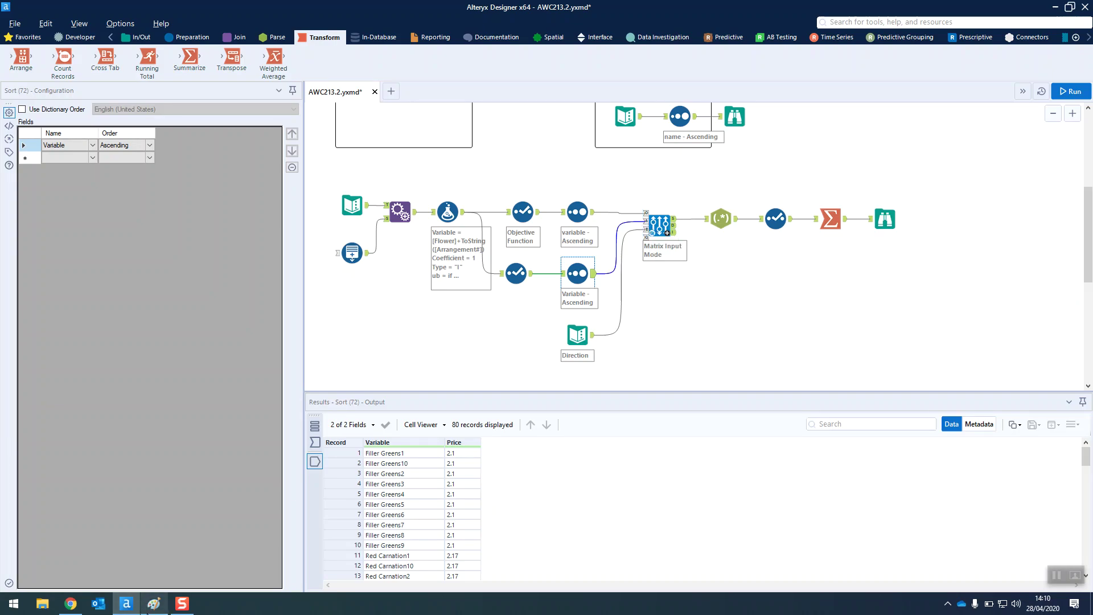
{"action": "left_click", "coordinate": [153, 603]}
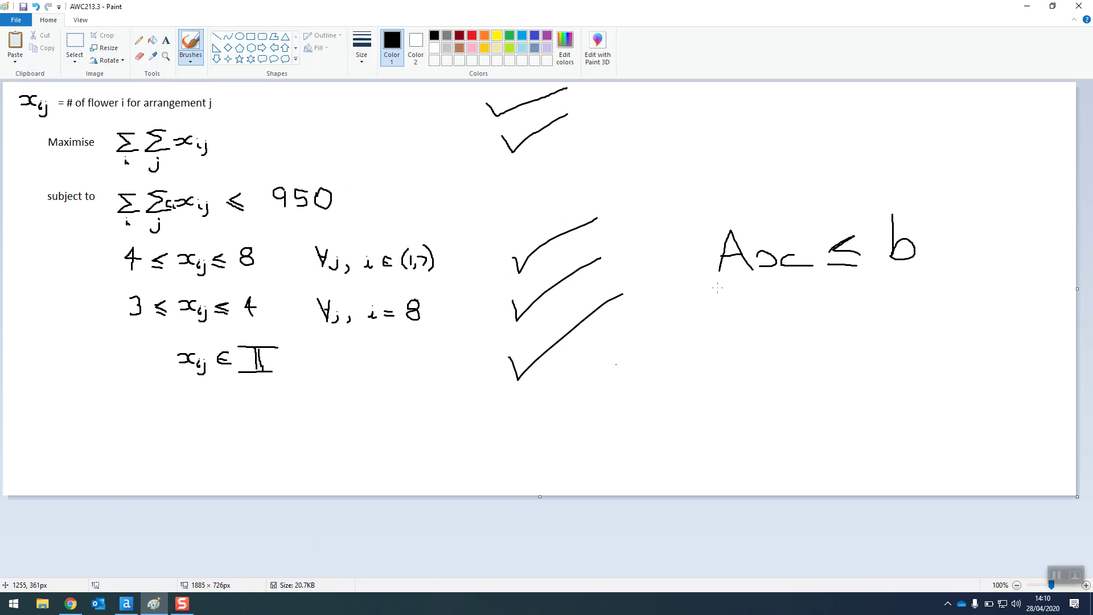
{"action": "left_click", "coordinate": [126, 603]}
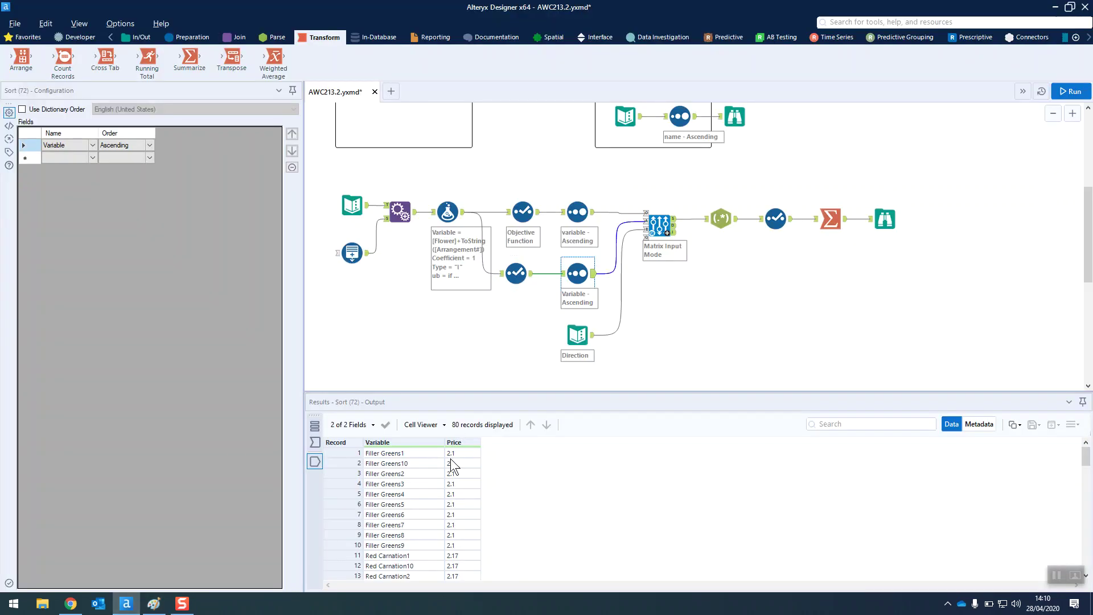
{"action": "left_click", "coordinate": [593, 339]}
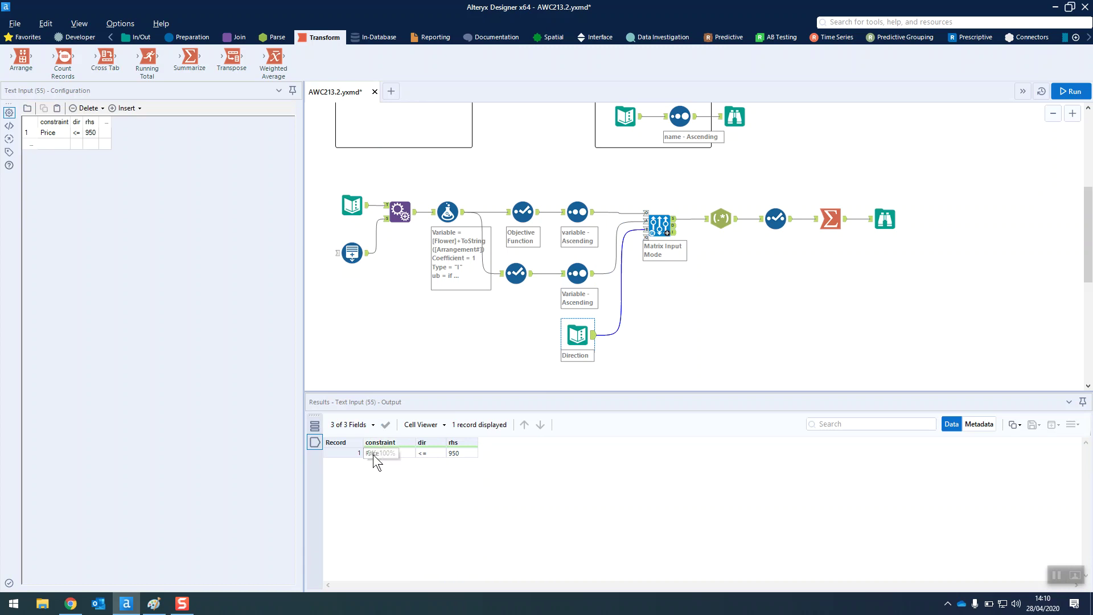
{"action": "left_click", "coordinate": [567, 281]}
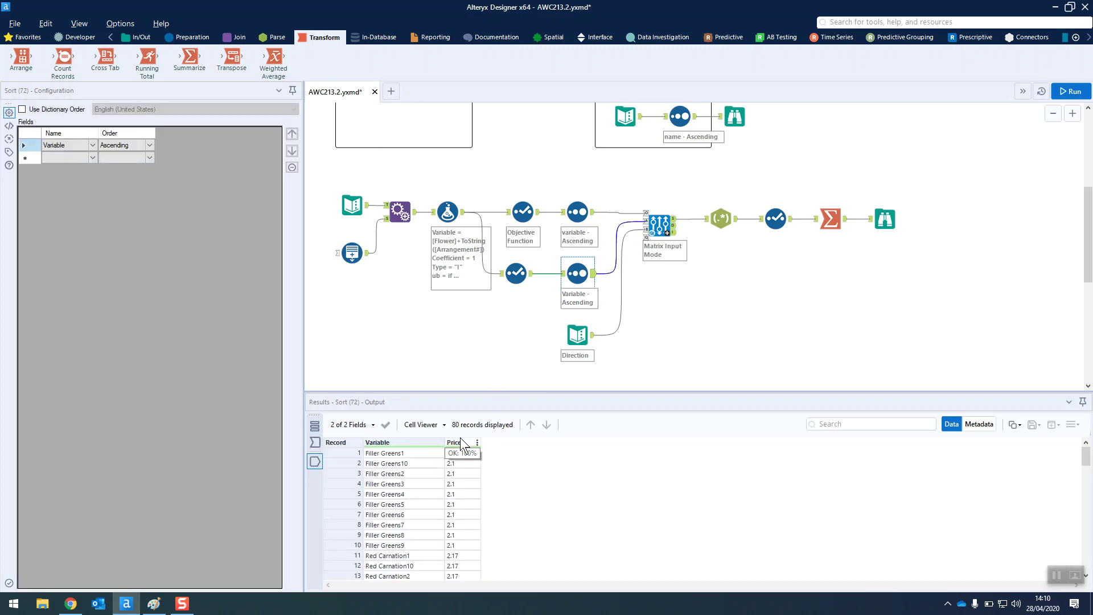
{"action": "left_click", "coordinate": [569, 336]}
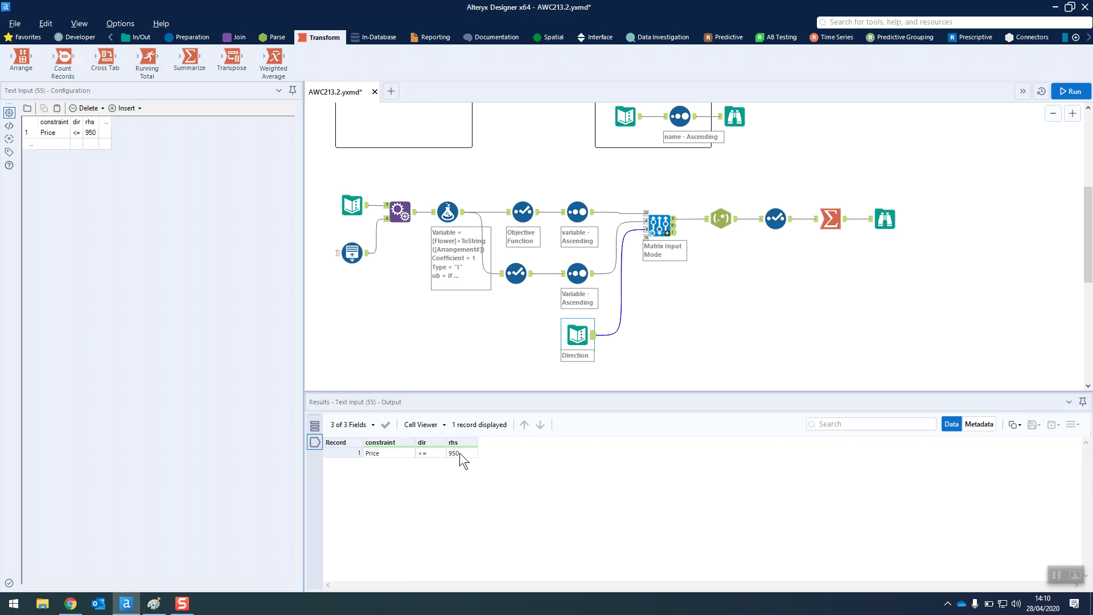
{"action": "left_click", "coordinate": [656, 224]}
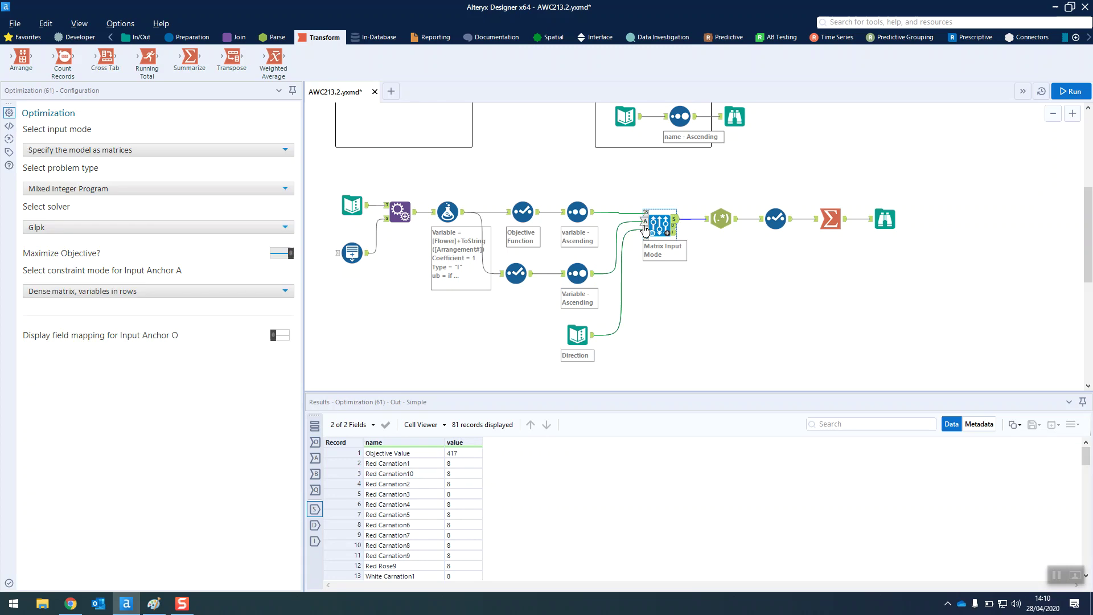
Step: Review the Optimization tool's input modes, problem types and solvers, choosing Mixed Integer Program as the problem type
{"action": "left_click", "coordinate": [133, 148]}
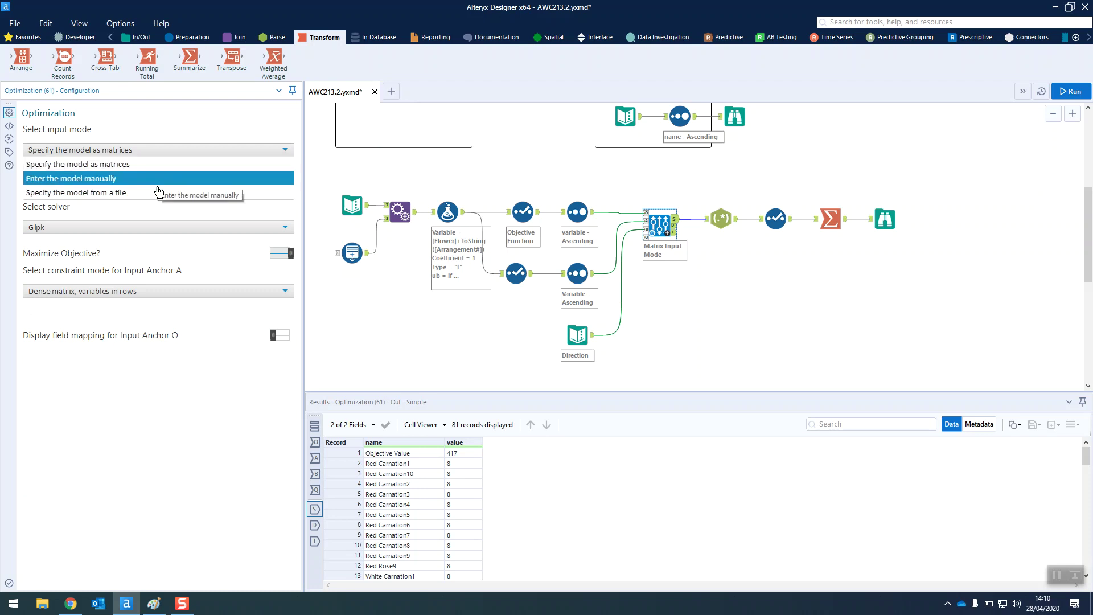
{"action": "left_click", "coordinate": [155, 136]}
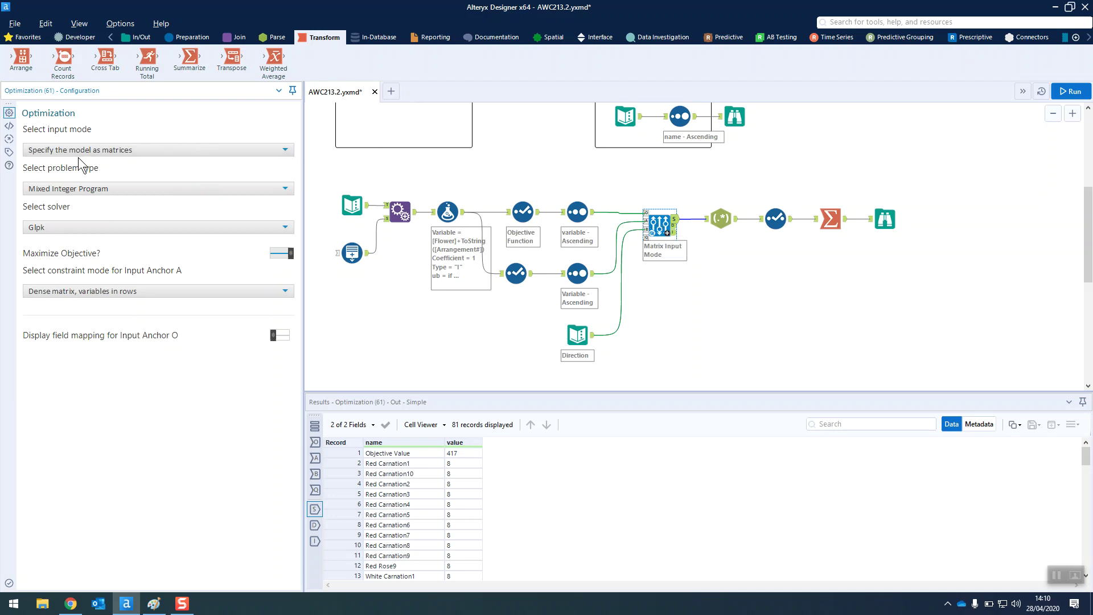
{"action": "left_click", "coordinate": [53, 190]}
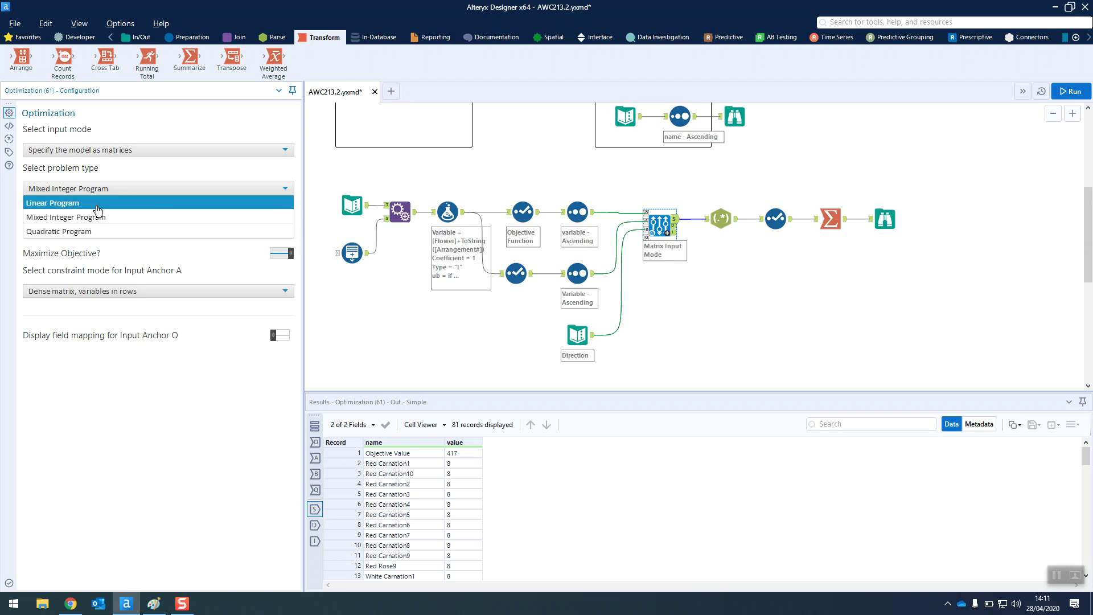
{"action": "left_click", "coordinate": [97, 217]}
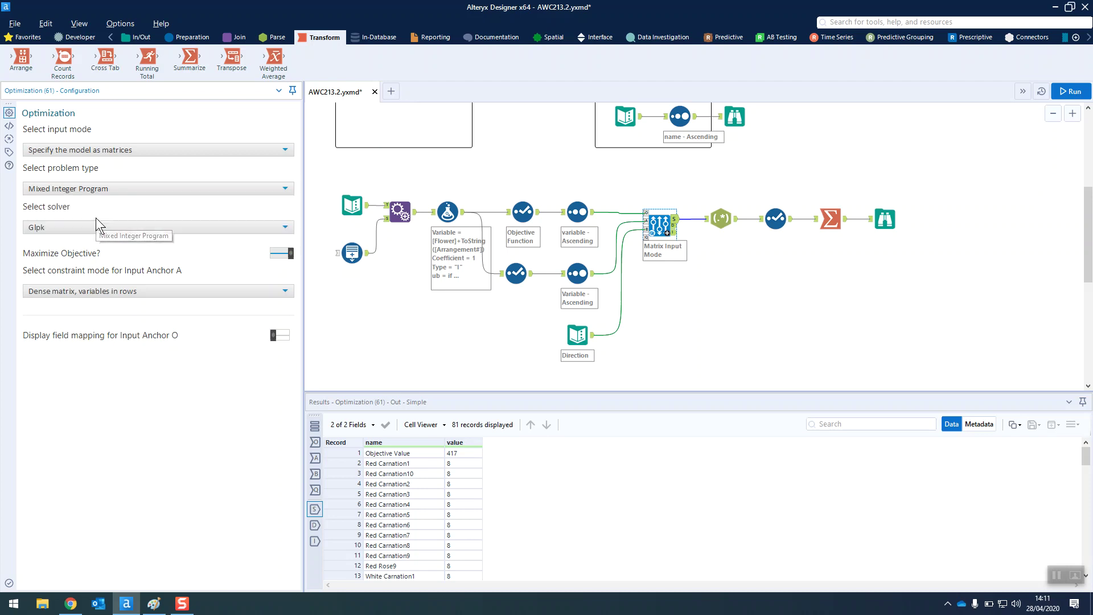
{"action": "left_click", "coordinate": [32, 227]}
{"action": "left_click", "coordinate": [87, 231]}
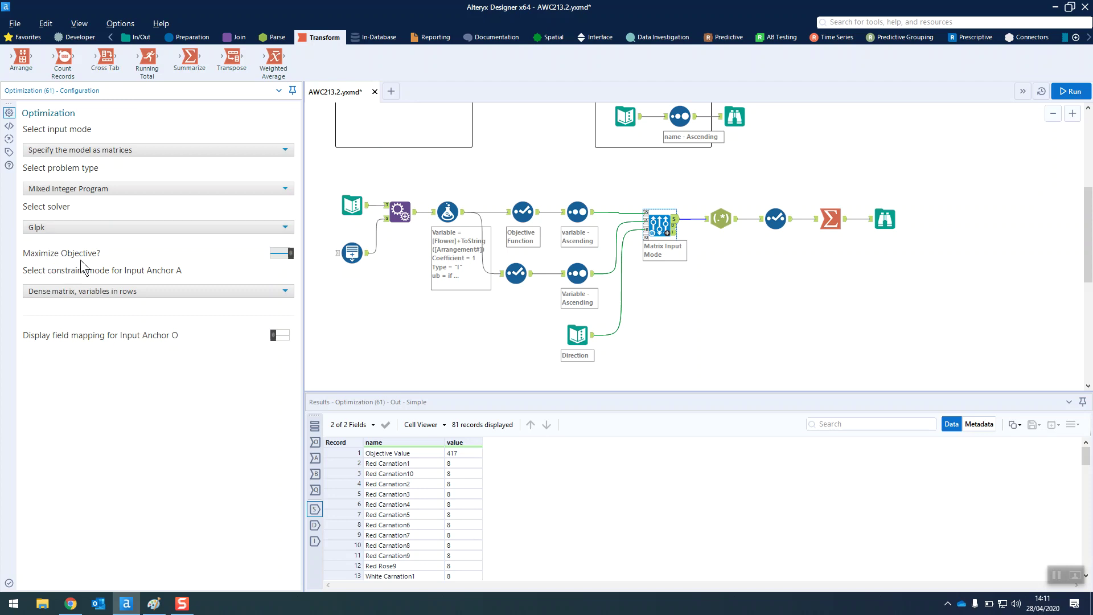
Step: Check the Maximize Objective setting and review the constraint modes for Input Anchor A, choosing Dense matrix, variables in rows
{"action": "left_click", "coordinate": [278, 253]}
{"action": "left_click", "coordinate": [281, 255]}
{"action": "left_click", "coordinate": [145, 289]}
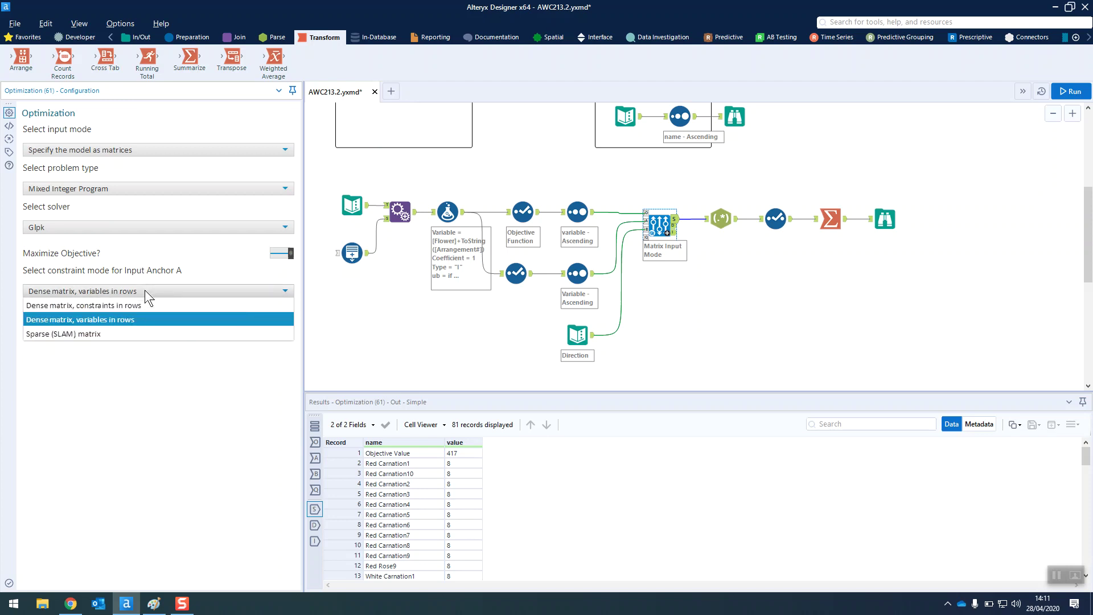
{"action": "left_click", "coordinate": [153, 325]}
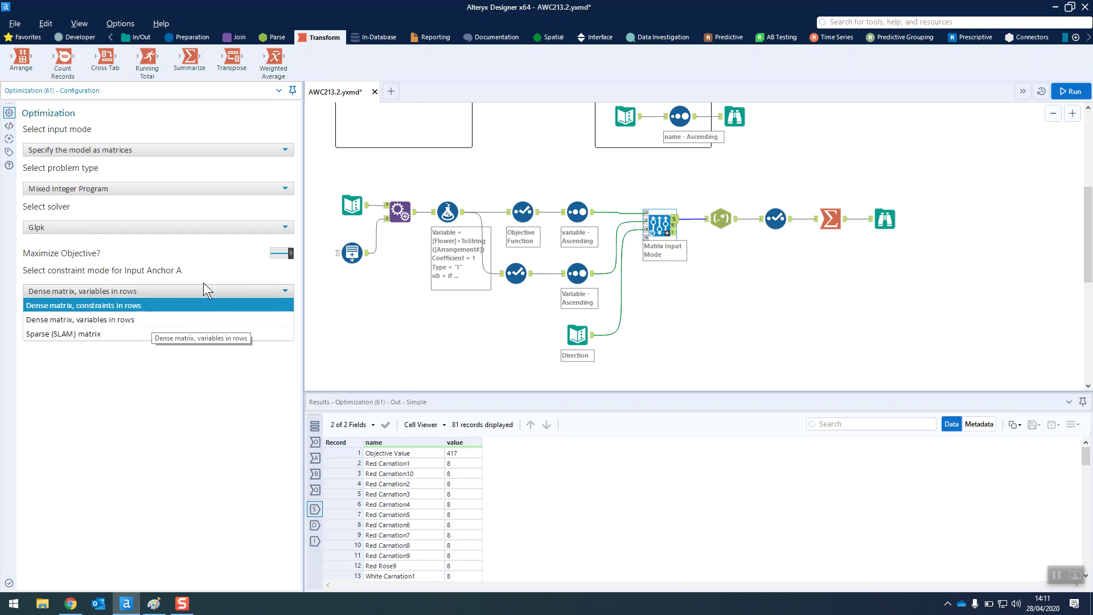
Step: Locate the Prescriptive Analytics optimization examples among the predictive tool sample workflows, then close the list without opening any
{"action": "left_click", "coordinate": [123, 29]}
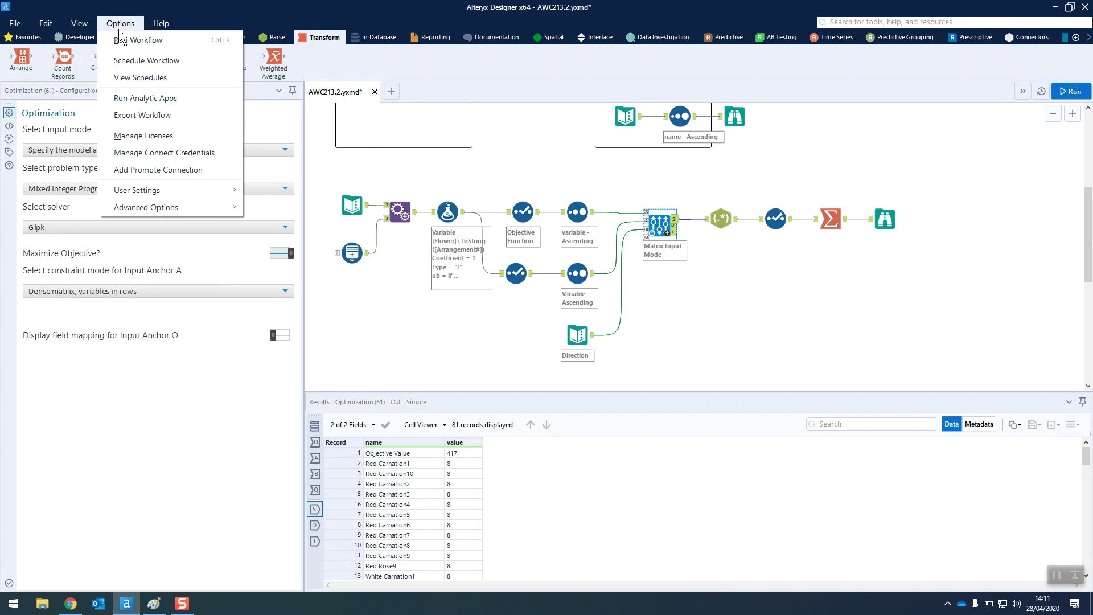
{"action": "left_click", "coordinate": [154, 26]}
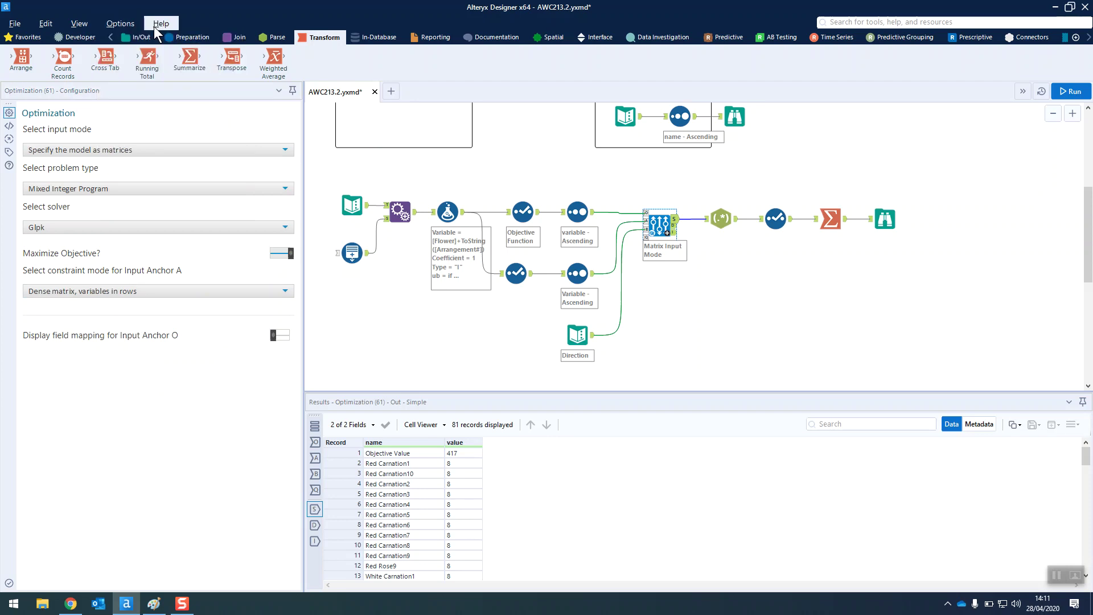
{"action": "left_click", "coordinate": [127, 25]}
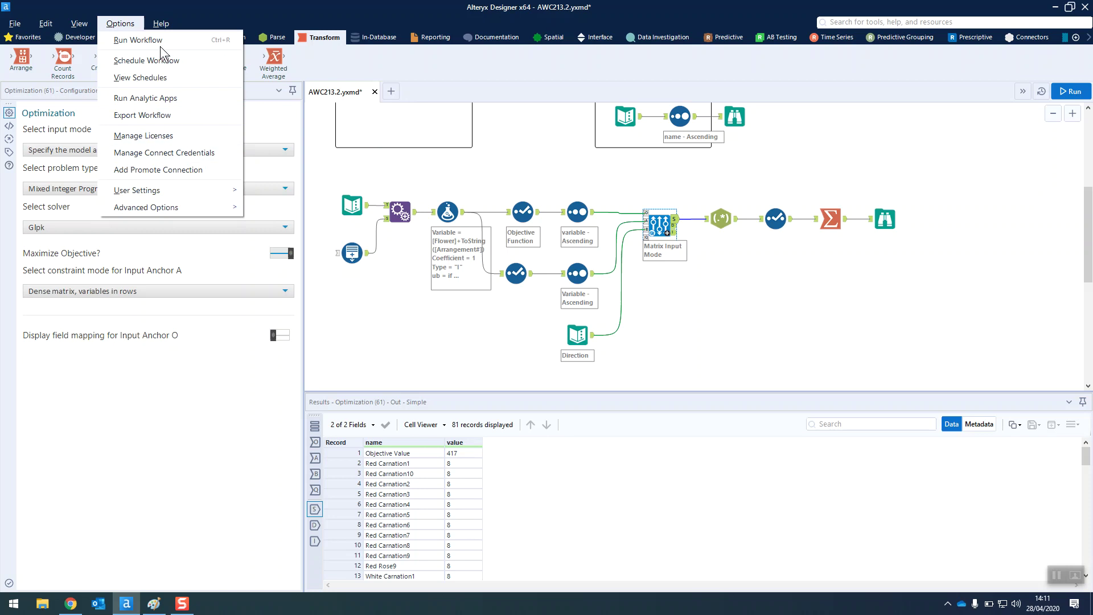
{"action": "left_click", "coordinate": [162, 25]}
{"action": "left_click", "coordinate": [162, 25]}
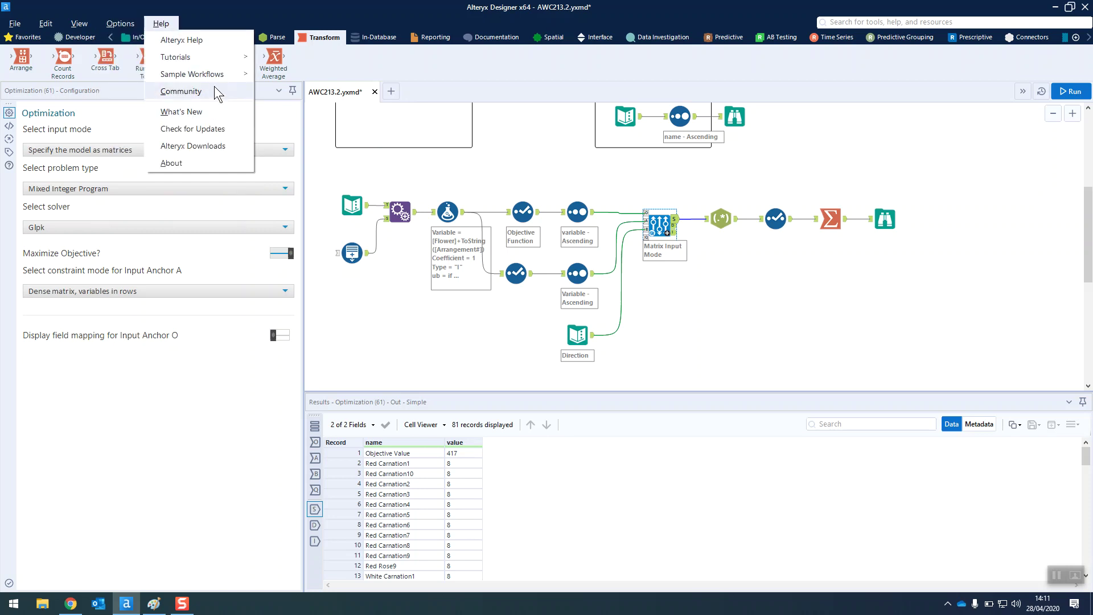
{"action": "mouse_move", "coordinate": [214, 77]}
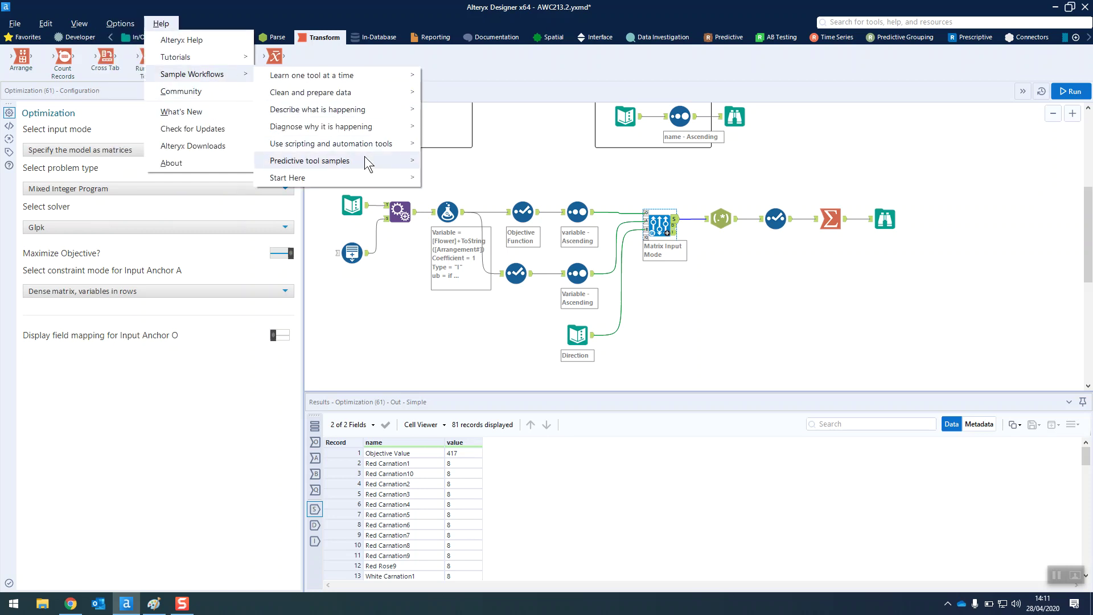
{"action": "mouse_move", "coordinate": [364, 160]}
{"action": "mouse_move", "coordinate": [452, 183]}
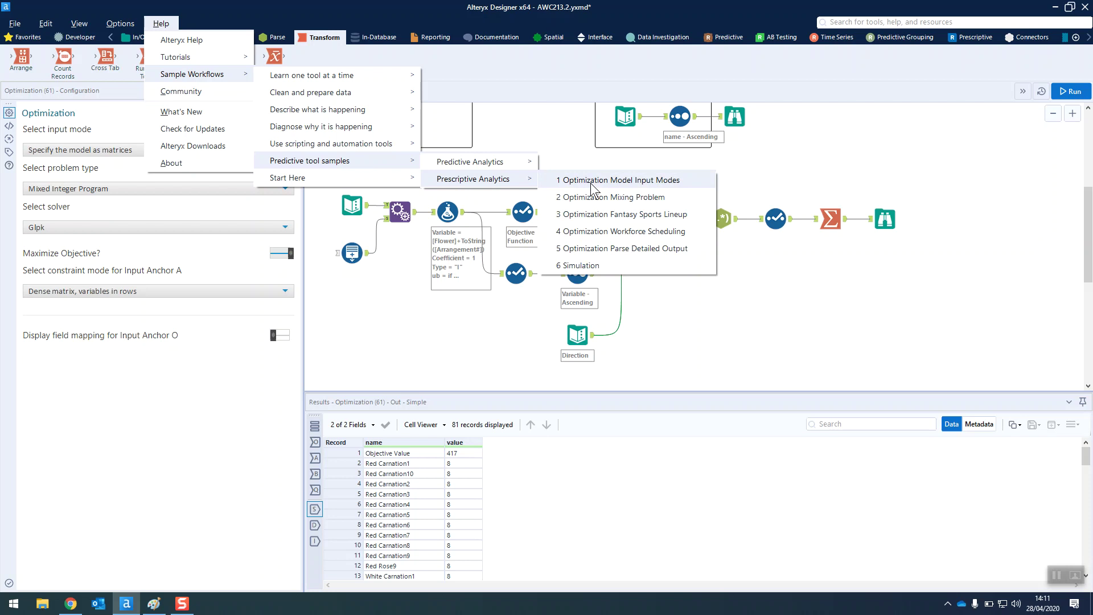
{"action": "left_click", "coordinate": [593, 157]}
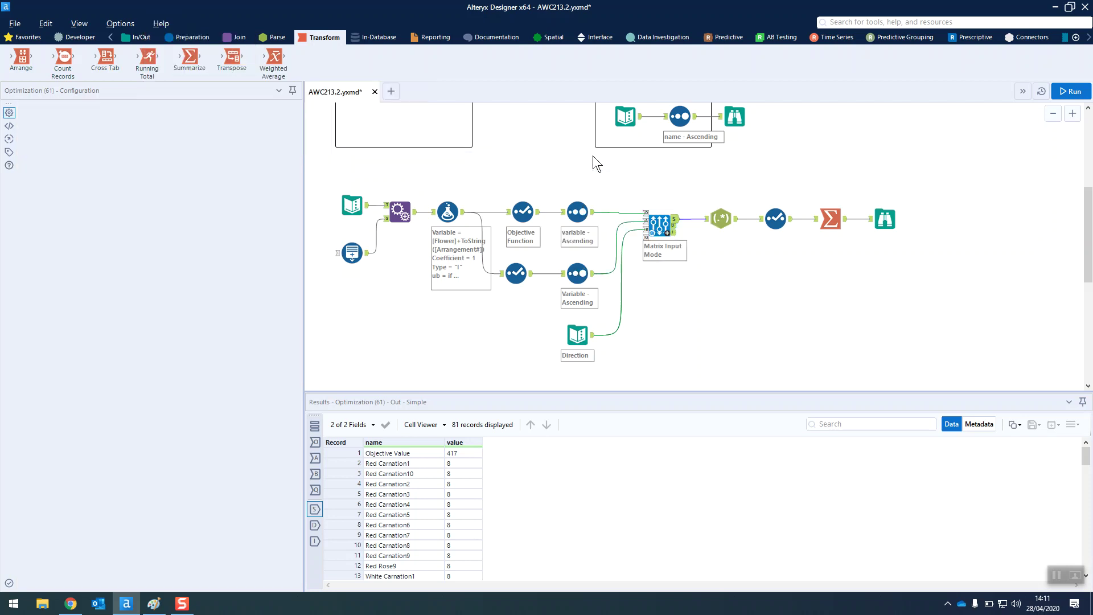
Step: Compare the objective value in the Optimization tool's simple output with the one in the expected output table
{"action": "left_click", "coordinate": [662, 225]}
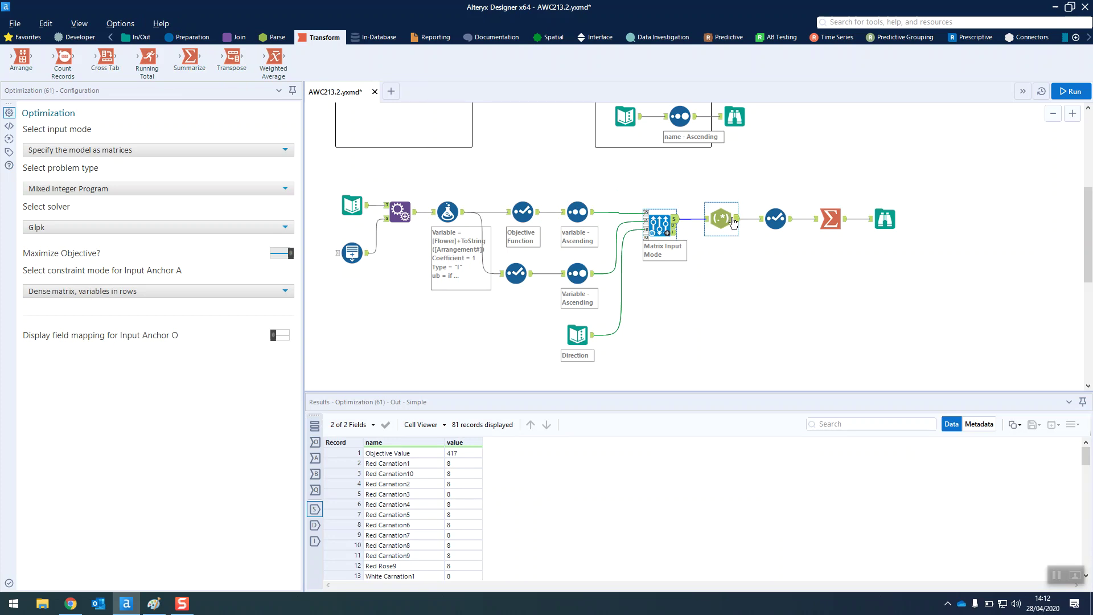
{"action": "scroll", "coordinate": [574, 348], "scroll_direction": "down", "scroll_amount": 1}
{"action": "left_click", "coordinate": [452, 453]}
{"action": "scroll", "coordinate": [715, 292], "scroll_direction": "up", "scroll_amount": 2}
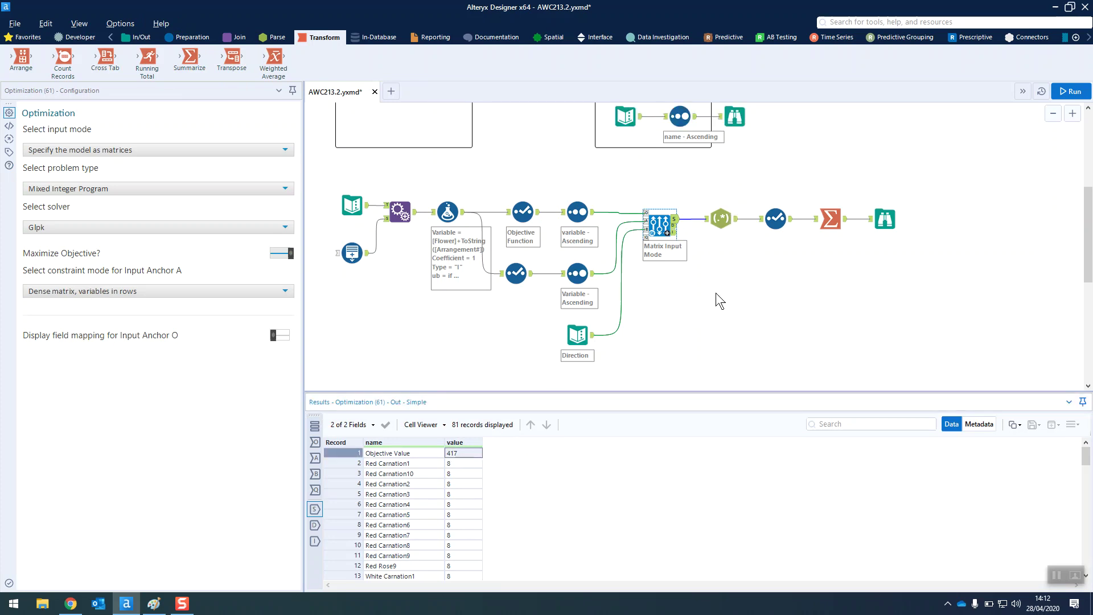
{"action": "left_click", "coordinate": [620, 146]}
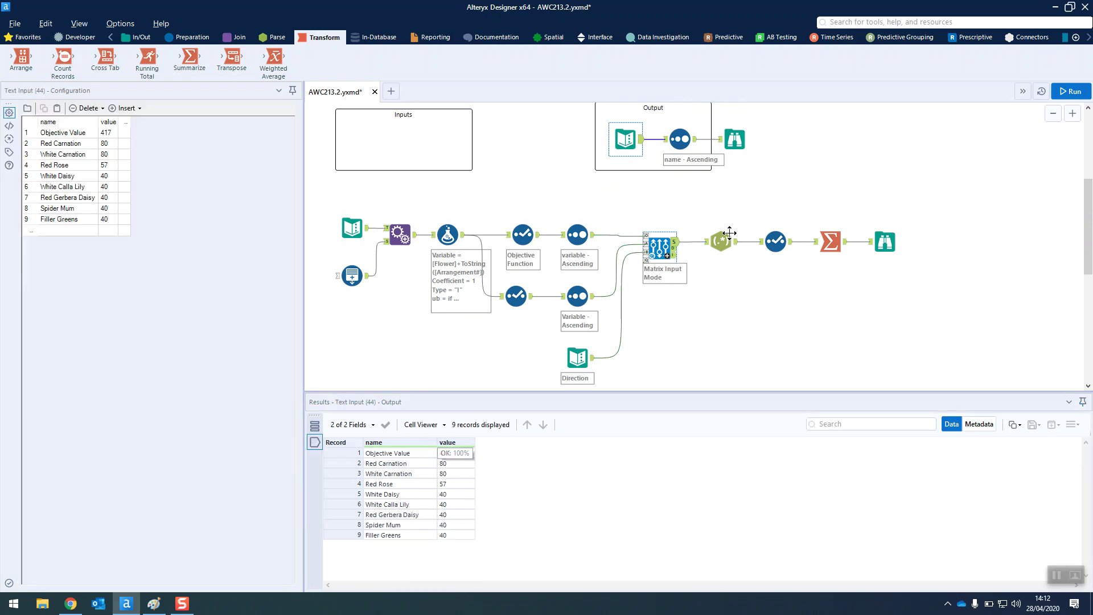
Step: Examine the Optimization tool's per-arrangement values and compare the Summarize tool's flower totals with the expected output
{"action": "left_click", "coordinate": [671, 245]}
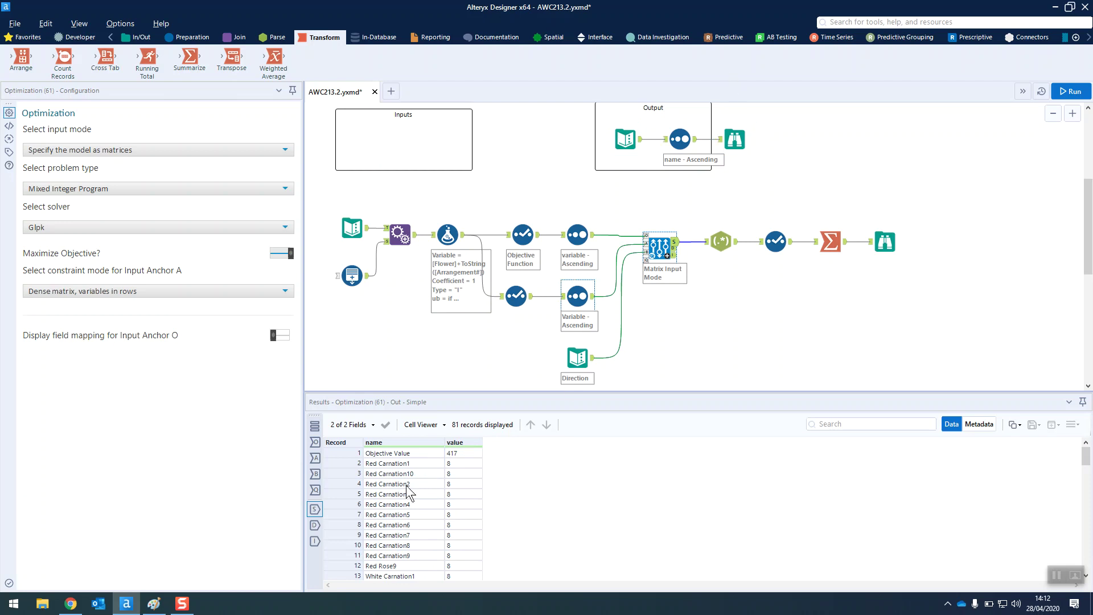
{"action": "left_click", "coordinate": [847, 245]}
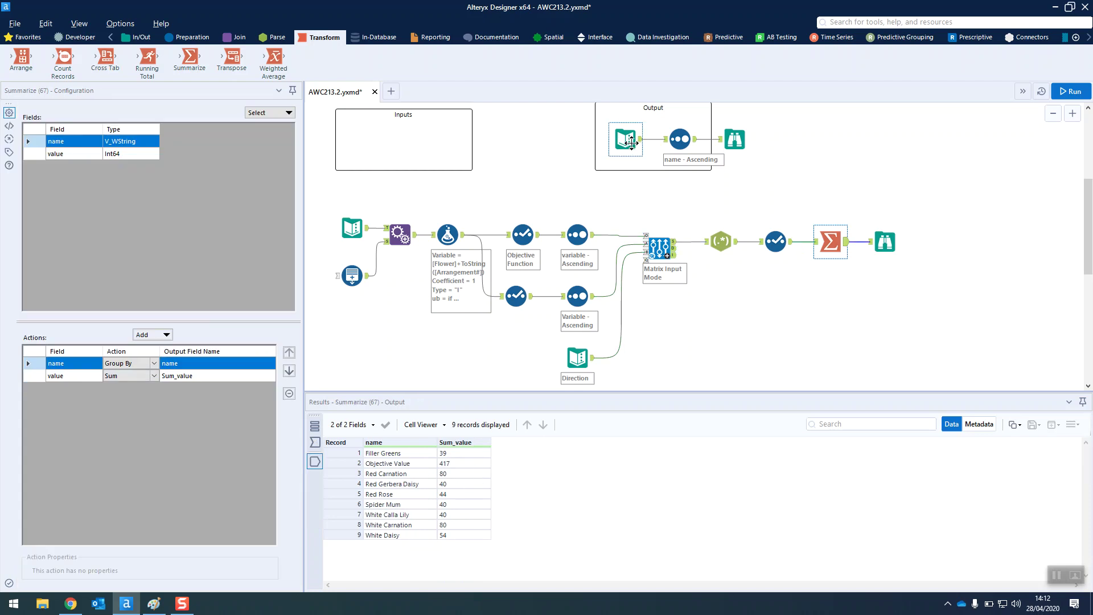
{"action": "left_click", "coordinate": [640, 146]}
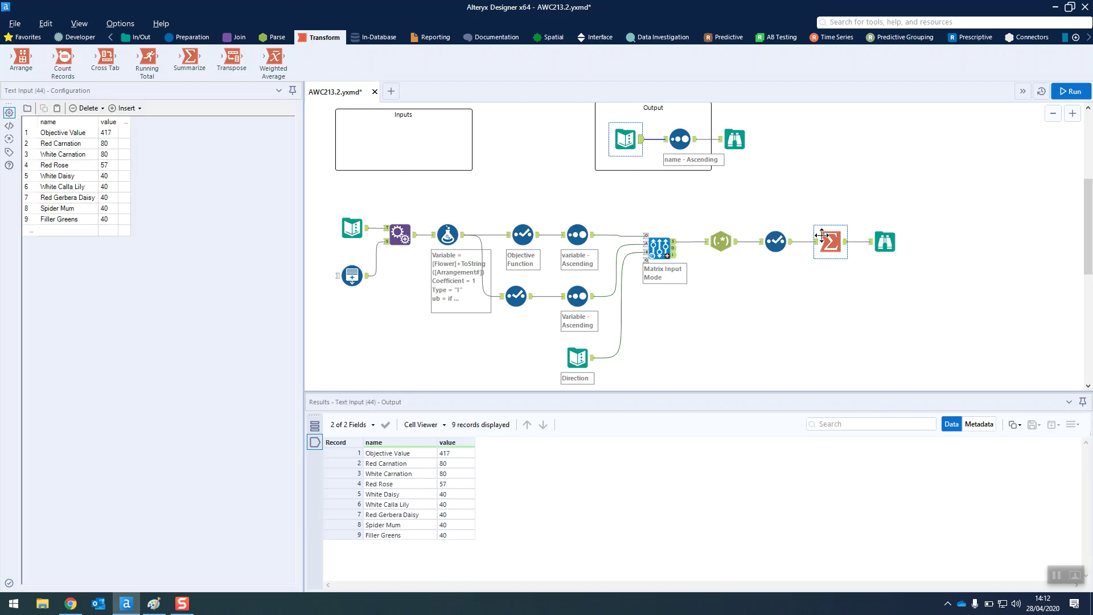
{"action": "left_click", "coordinate": [847, 246]}
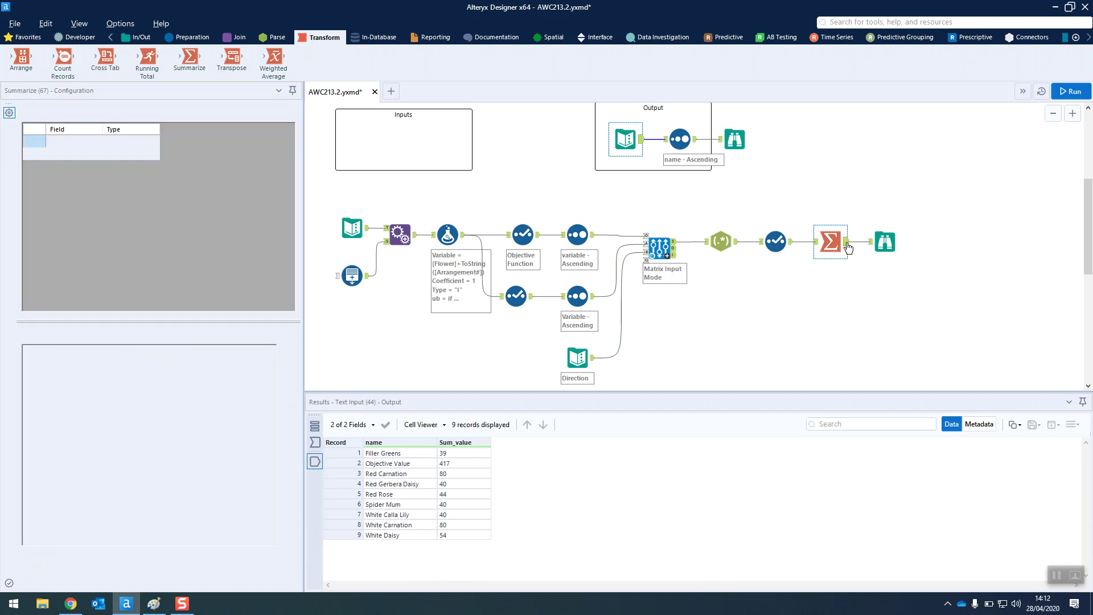